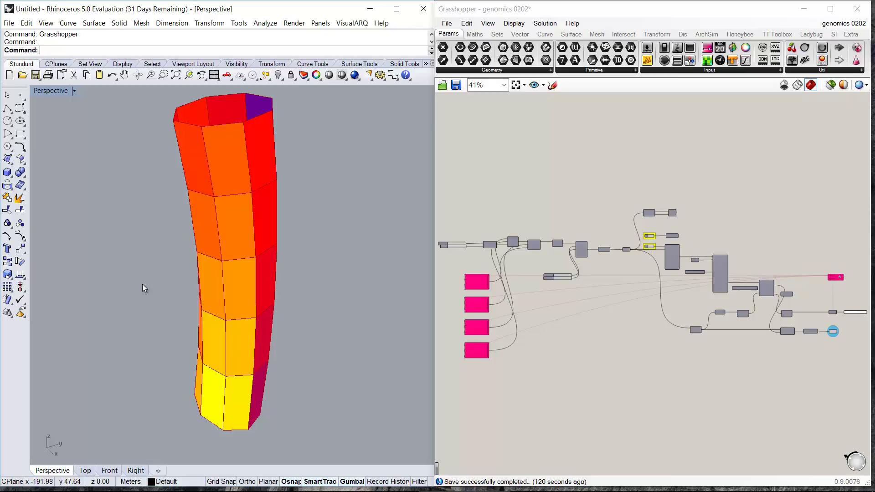
# Step: Turn off the preview of every component in the definition
pyautogui.click(621, 347)
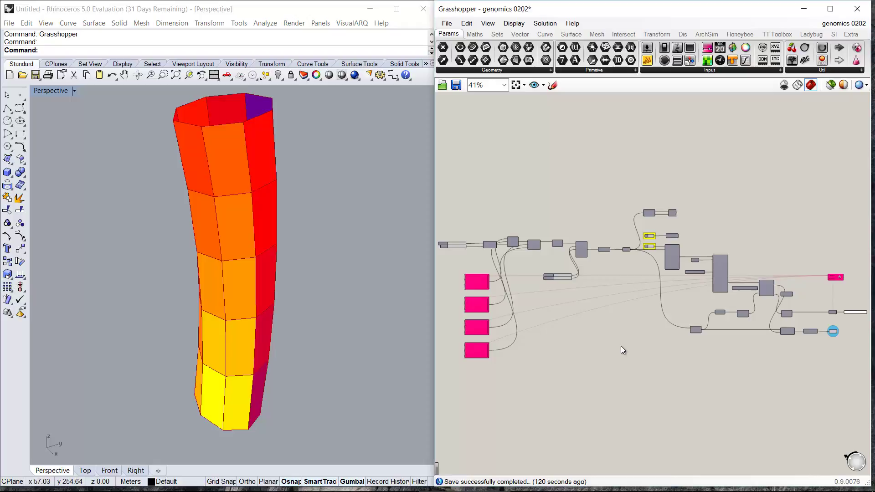
pyautogui.hotkey('ctrl', 'a')
pyautogui.middleClick(621, 346)
pyautogui.click(650, 316)
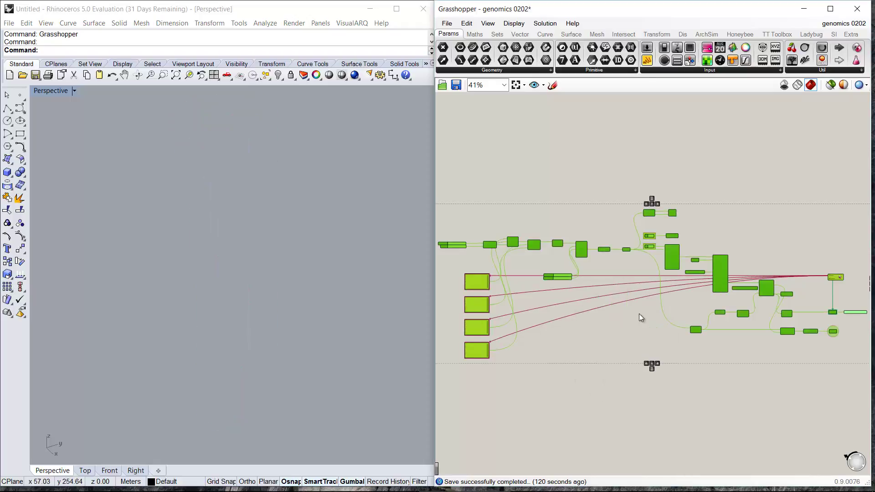
pyautogui.click(526, 376)
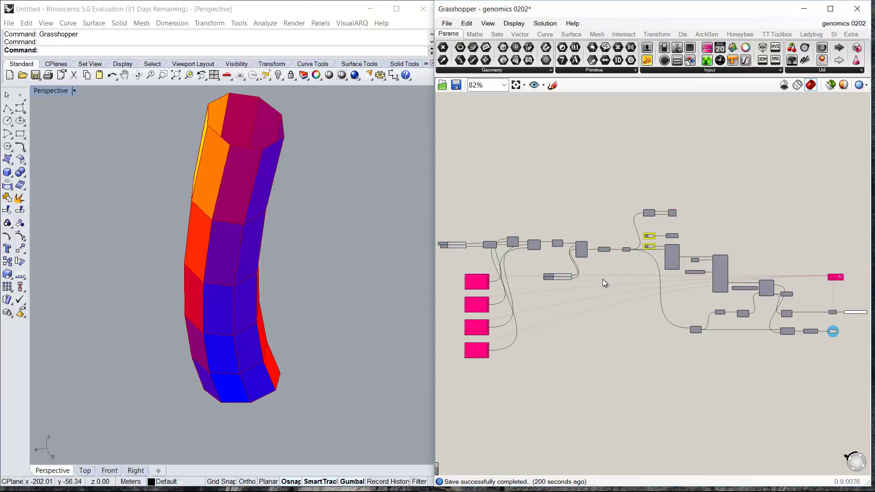
# Step: Disable the mesh parameter that feeds the Ecotect calculation components
pyautogui.moveTo(603, 279); pyautogui.dragTo(683, 259, button='right')
pyautogui.scroll(6, 719, 234)
pyautogui.click(663, 222)
pyautogui.middleClick(660, 118)
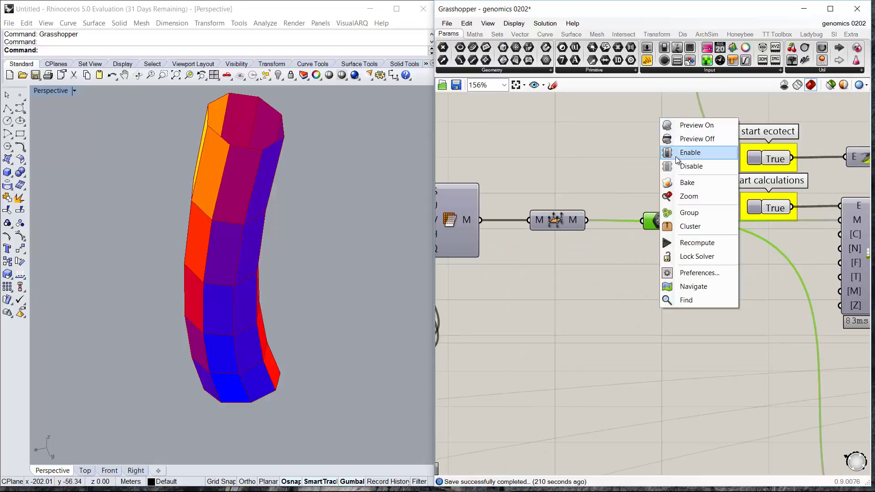
pyautogui.click(677, 166)
# Step: Turn on the preview of the mesh component just before the disabled mesh parameter and view the form
pyautogui.scroll(-3, 686, 225)
pyautogui.moveTo(687, 263); pyautogui.dragTo(659, 155)
pyautogui.rightClick(657, 145)
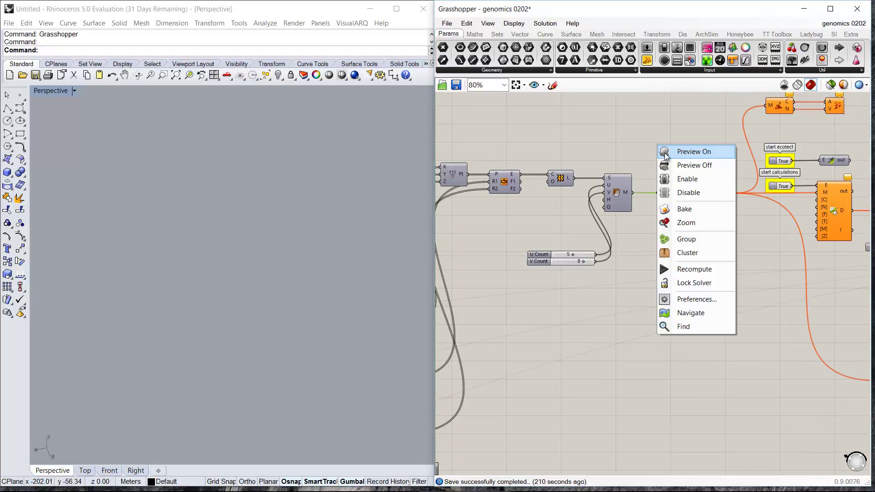
pyautogui.click(665, 155)
pyautogui.moveTo(283, 269)
pyautogui.mouseDown(button='right')
pyautogui.moveTo(172, 278)
pyautogui.moveTo(173, 293)
pyautogui.moveTo(233, 291)
pyautogui.moveTo(365, 247)
pyautogui.moveTo(152, 237)
pyautogui.moveTo(291, 283)
pyautogui.mouseUp(button='right')
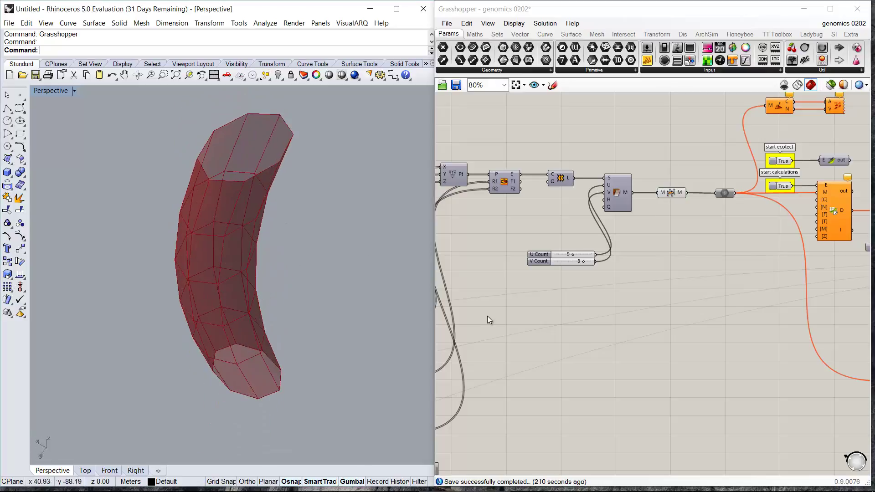
# Step: Turn off the preview of all components so the viewport is empty
pyautogui.scroll(-4, 658, 239)
pyautogui.moveTo(488, 316); pyautogui.dragTo(661, 245, button='right')
pyautogui.scroll(4, 658, 192)
pyautogui.hotkey('ctrl', 'a')
pyautogui.middleClick(661, 245)
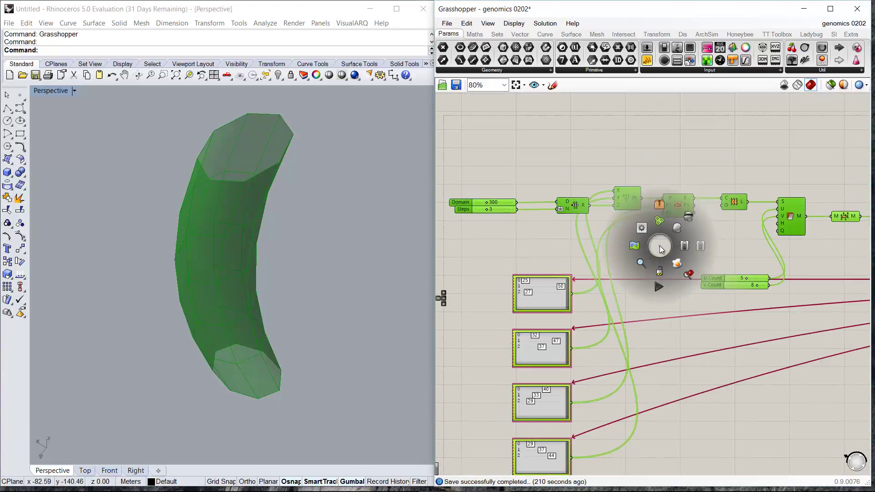
pyautogui.click(689, 217)
pyautogui.click(687, 272)
# Step: Turn on the preview of the ellipse component and view its section curves
pyautogui.click(677, 208)
pyautogui.rightClick(673, 149)
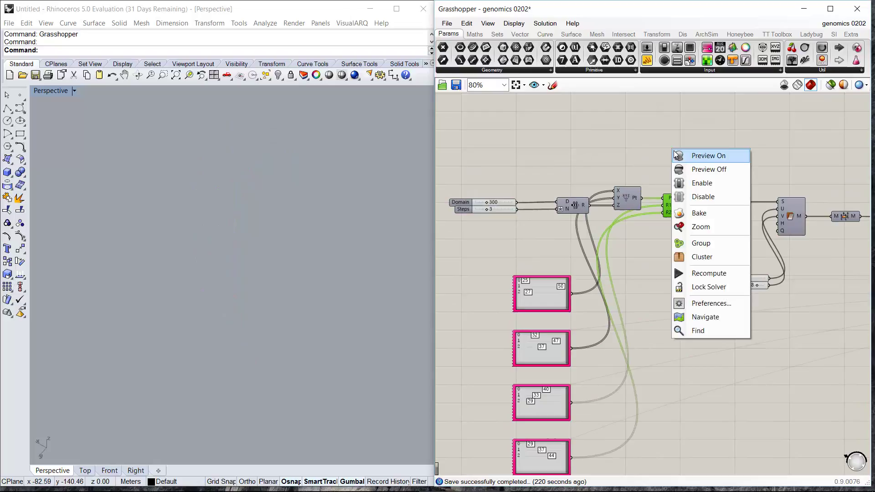
pyautogui.click(675, 154)
pyautogui.click(659, 160)
pyautogui.moveTo(275, 244); pyautogui.dragTo(237, 233, button='right')
# Step: Set the middle genes of the four gene pools to 43, 50, 50 and 43, and the third pool's last gene to 25
pyautogui.moveTo(568, 303); pyautogui.dragTo(639, 248, button='right')
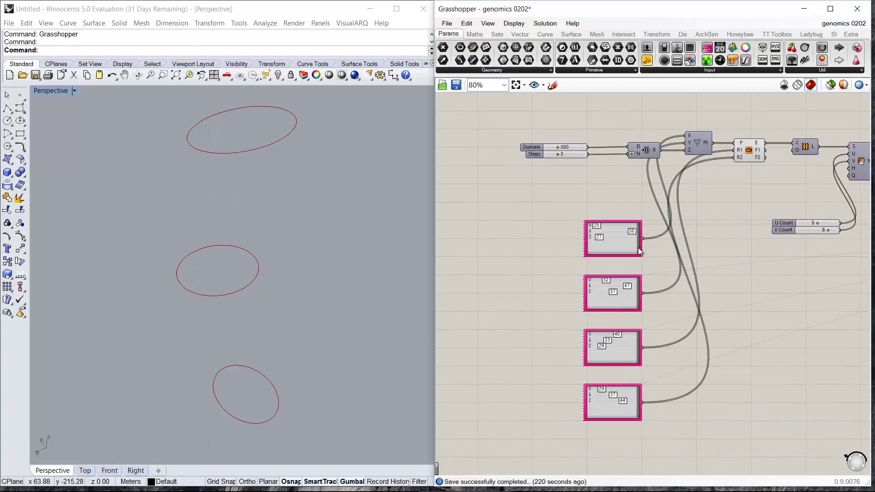
pyautogui.moveTo(636, 239)
pyautogui.mouseDown()
pyautogui.moveTo(583, 231)
pyautogui.moveTo(690, 231)
pyautogui.moveTo(608, 233)
pyautogui.moveTo(622, 232)
pyautogui.mouseUp()
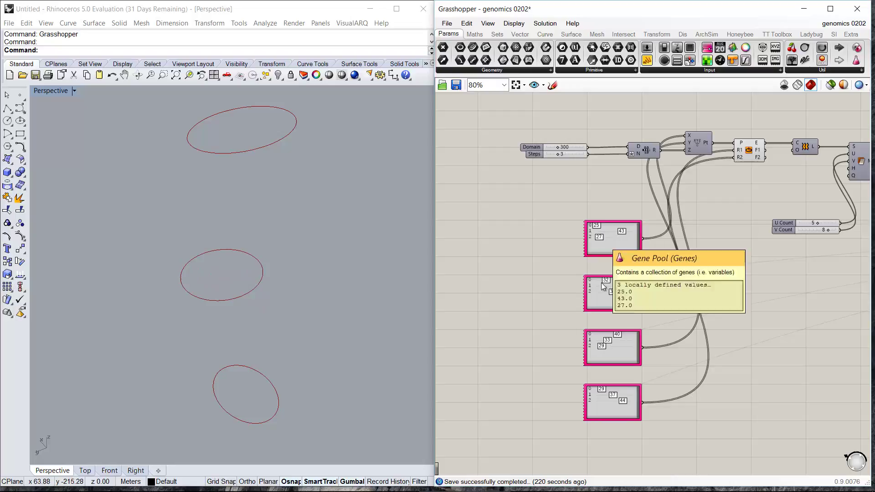
pyautogui.moveTo(610, 294); pyautogui.dragTo(635, 289)
pyautogui.moveTo(608, 341); pyautogui.dragTo(580, 345)
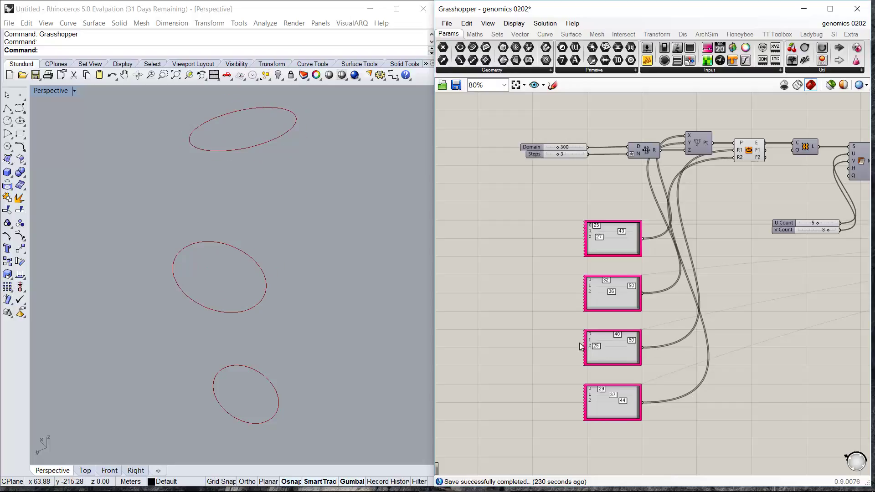
pyautogui.moveTo(614, 395)
pyautogui.mouseDown()
pyautogui.moveTo(628, 396)
pyautogui.moveTo(599, 395)
pyautogui.moveTo(622, 395)
pyautogui.mouseUp()
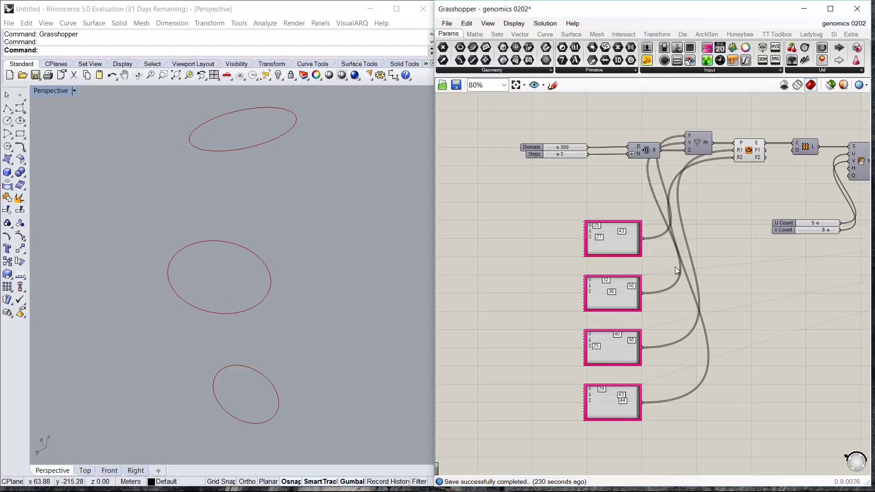
# Step: Turn on the preview of the Loft component and view the lofted surface
pyautogui.moveTo(844, 126); pyautogui.dragTo(711, 157, button='right')
pyautogui.click(676, 180)
pyautogui.rightClick(684, 138)
pyautogui.click(692, 142)
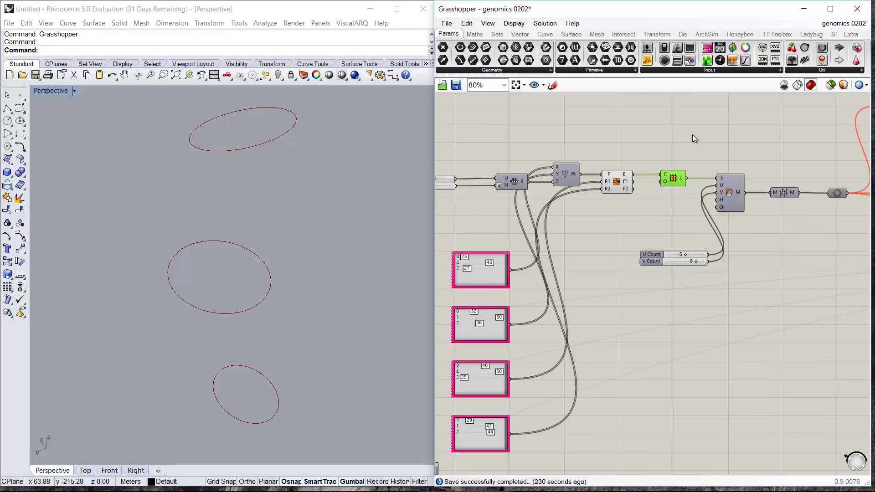
pyautogui.click(693, 135)
pyautogui.moveTo(159, 262); pyautogui.dragTo(153, 303, button='right')
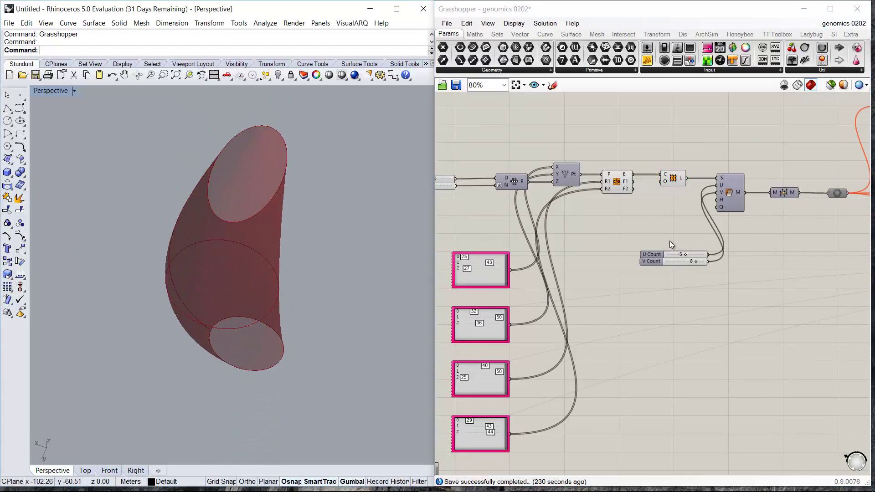
# Step: Turn on the preview of the mesh surface component driven by U Count and V Count
pyautogui.moveTo(753, 213); pyautogui.dragTo(707, 284, button='right')
pyautogui.scroll(4, 707, 284)
pyautogui.click(667, 207)
pyautogui.rightClick(700, 136)
pyautogui.click(708, 142)
pyautogui.scroll(-4, 729, 127)
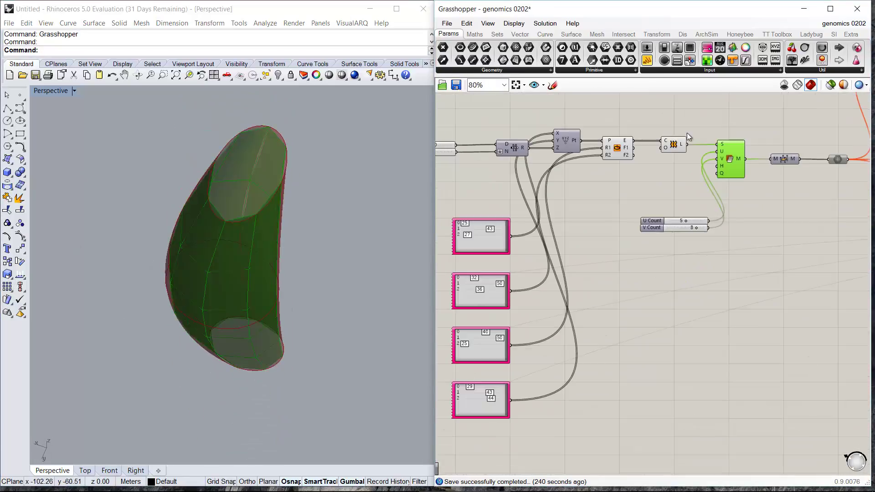
# Step: Turn off the ellipse and loft previews and view the remaining mesh from above
pyautogui.moveTo(675, 114); pyautogui.dragTo(459, 313)
pyautogui.middleClick(659, 315)
pyautogui.click(684, 321)
pyautogui.click(625, 310)
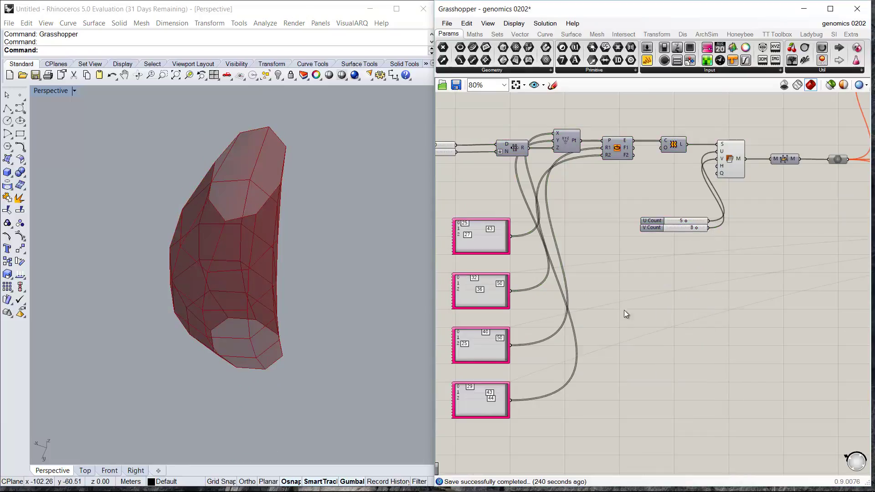
pyautogui.moveTo(150, 269); pyautogui.dragTo(51, 302, button='right')
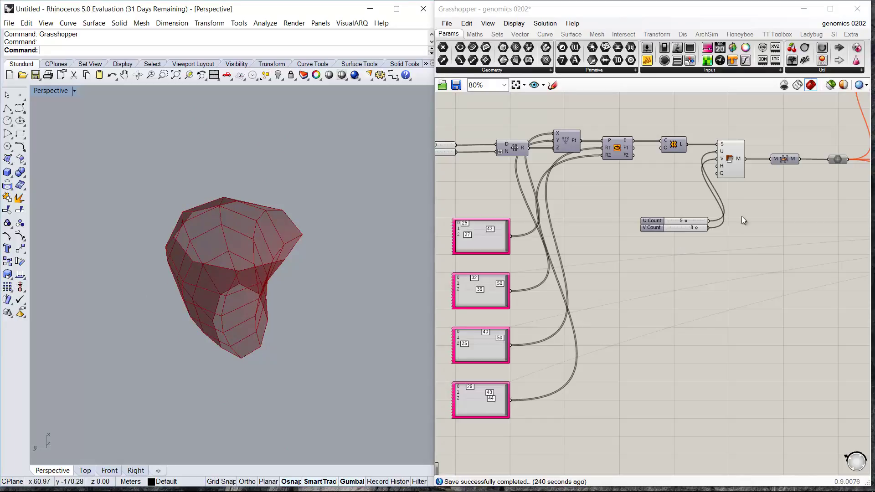
# Step: Turn off the preview of the geometry components from the range through the mesh surface
pyautogui.scroll(-3, 742, 216)
pyautogui.moveTo(718, 281); pyautogui.dragTo(686, 236, button='right')
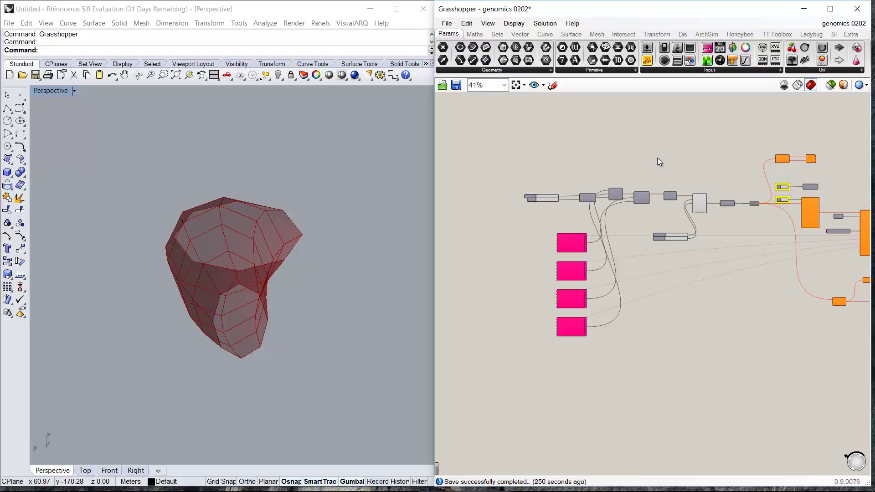
pyautogui.moveTo(702, 168); pyautogui.dragTo(631, 184, button='right')
pyautogui.moveTo(507, 143); pyautogui.dragTo(627, 257)
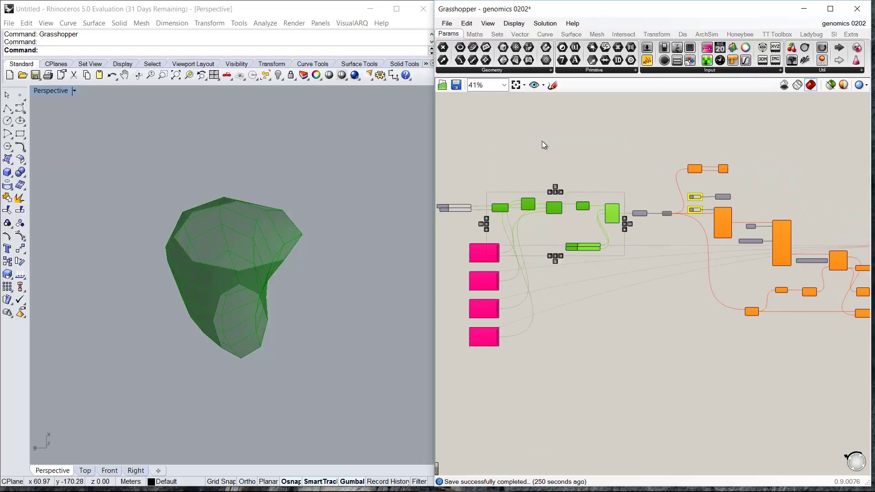
pyautogui.rightClick(543, 141)
pyautogui.click(577, 159)
# Step: Turn on the preview of the disabled mesh parameter and enable it again
pyautogui.scroll(4, 664, 218)
pyautogui.scroll(3, 663, 218)
pyautogui.moveTo(664, 218); pyautogui.dragTo(602, 281, button='right')
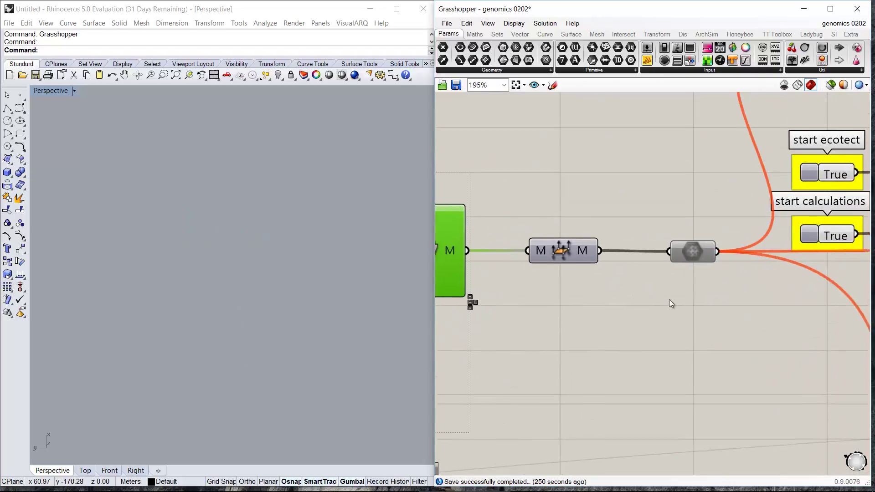
pyautogui.moveTo(702, 315); pyautogui.dragTo(669, 159)
pyautogui.middleClick(642, 106)
pyautogui.click(656, 113)
pyautogui.rightClick(609, 121)
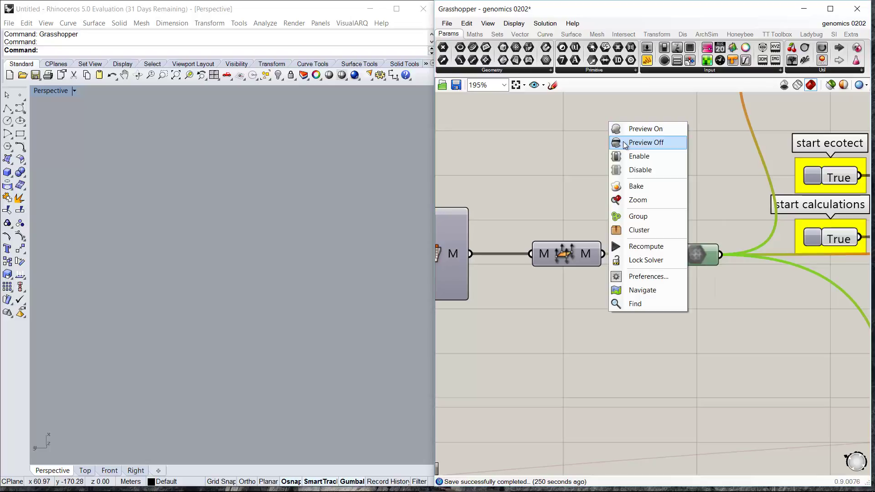
pyautogui.click(623, 157)
pyautogui.moveTo(658, 197); pyautogui.dragTo(580, 216, button='right')
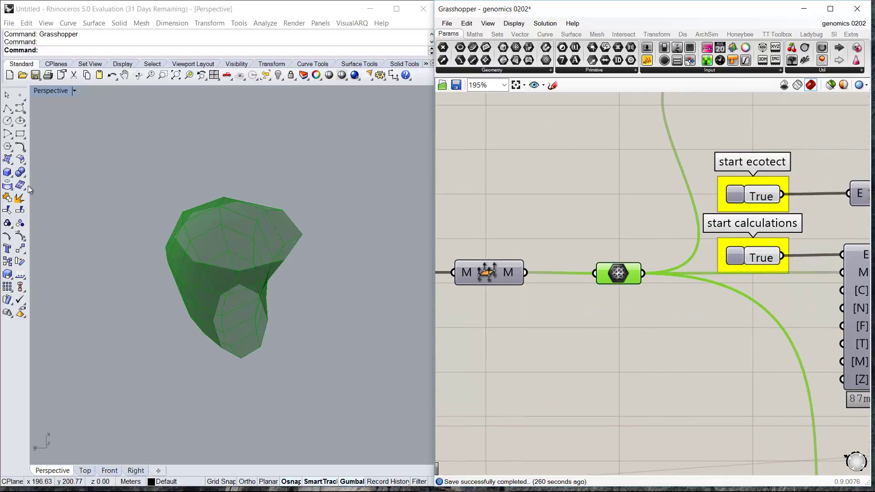
pyautogui.moveTo(301, 201); pyautogui.dragTo(214, 227, button='right')
# Step: Switch to Autodesk Ecotect Analysis to examine the total radiation model, and return to Grasshopper
pyautogui.moveTo(692, 272); pyautogui.dragTo(614, 274, button='right')
pyautogui.scroll(-3, 614, 274)
pyautogui.click(646, 318)
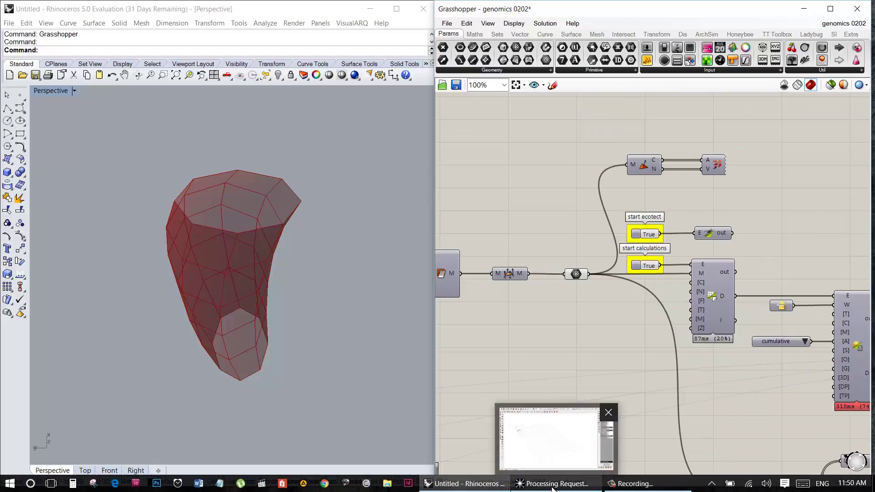
pyautogui.click(553, 488)
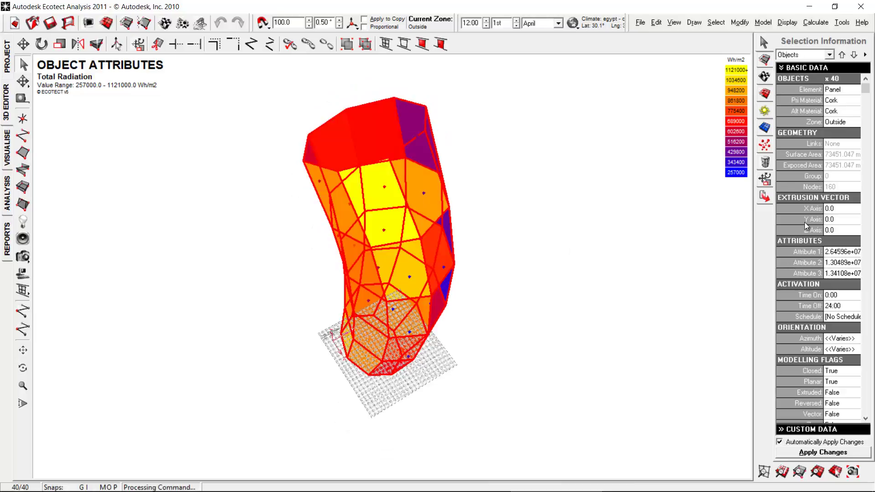
pyautogui.click(809, 6)
# Step: Examine the start ecotect and start calculations toggles and read the description of the EcoMeshExport component
pyautogui.moveTo(664, 307); pyautogui.dragTo(645, 258, button='right')
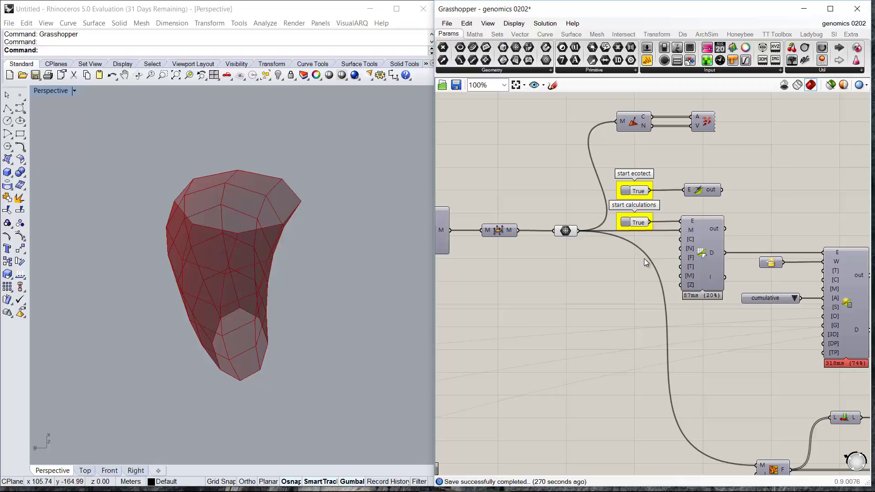
pyautogui.moveTo(650, 263); pyautogui.dragTo(550, 269, button='right')
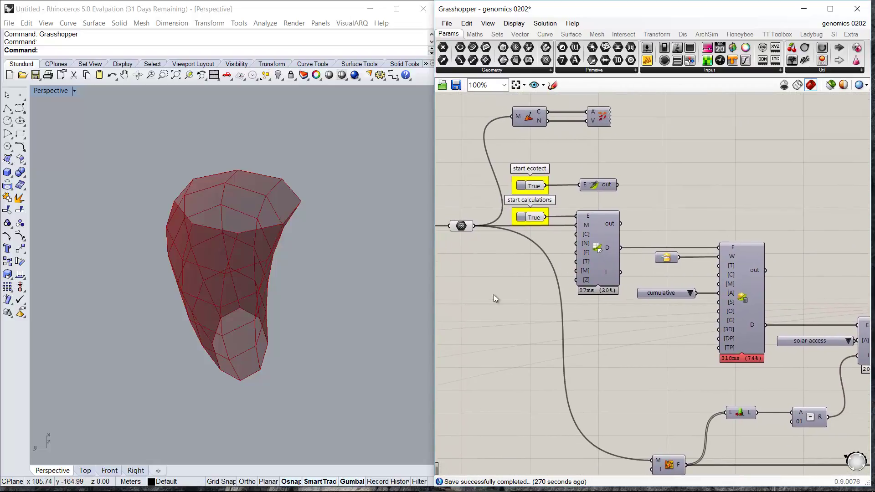
pyautogui.scroll(1, 599, 165)
pyautogui.moveTo(599, 165); pyautogui.dragTo(670, 209, button='right')
pyautogui.scroll(1, 670, 212)
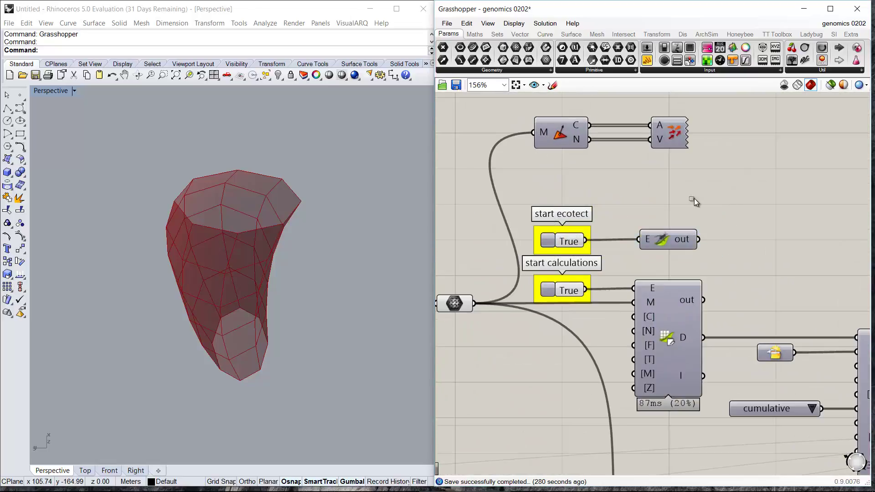
pyautogui.moveTo(716, 197); pyautogui.dragTo(533, 255)
pyautogui.click(733, 182)
pyautogui.click(672, 339)
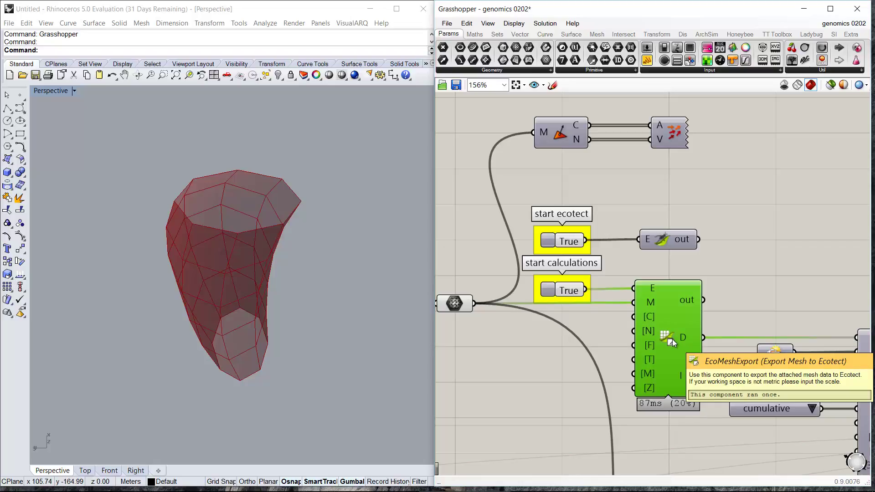
# Step: Read the description of the EcoSolCal insolation component
pyautogui.moveTo(726, 306); pyautogui.dragTo(598, 195, button='right')
pyautogui.moveTo(820, 343); pyautogui.dragTo(763, 344, button='right')
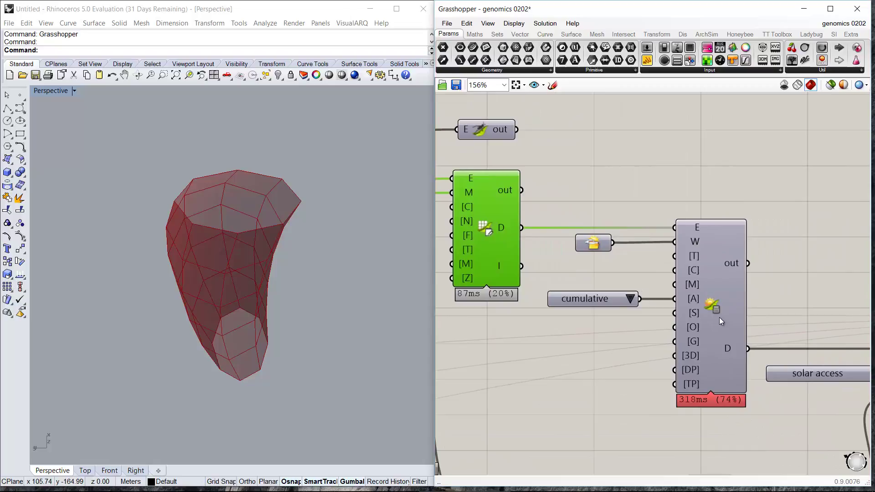
pyautogui.click(715, 305)
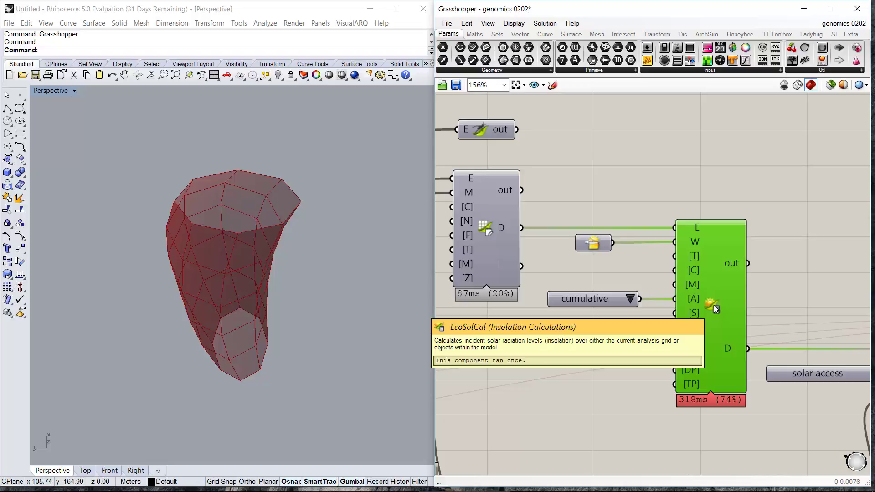
# Step: Read the description of the EcoObjectRequest component connected to the solar access option
pyautogui.moveTo(805, 265); pyautogui.dragTo(588, 213, button='right')
pyautogui.scroll(-2, 589, 211)
pyautogui.scroll(4, 668, 332)
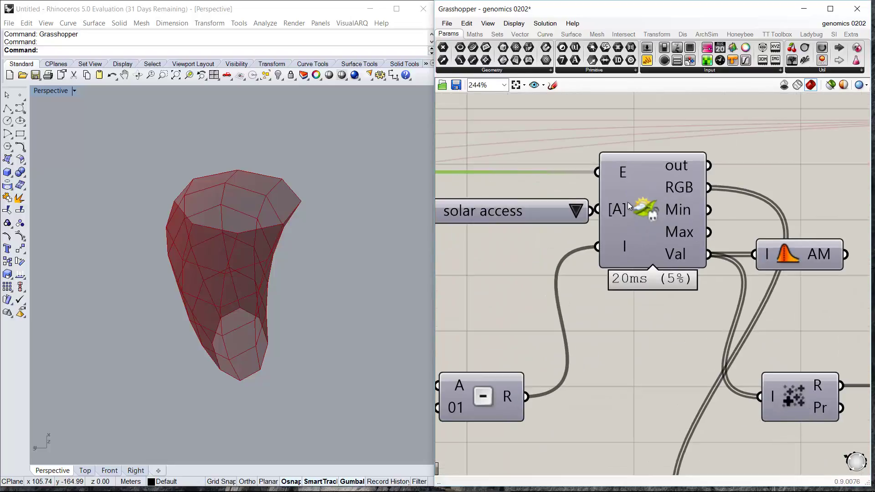
pyautogui.click(653, 217)
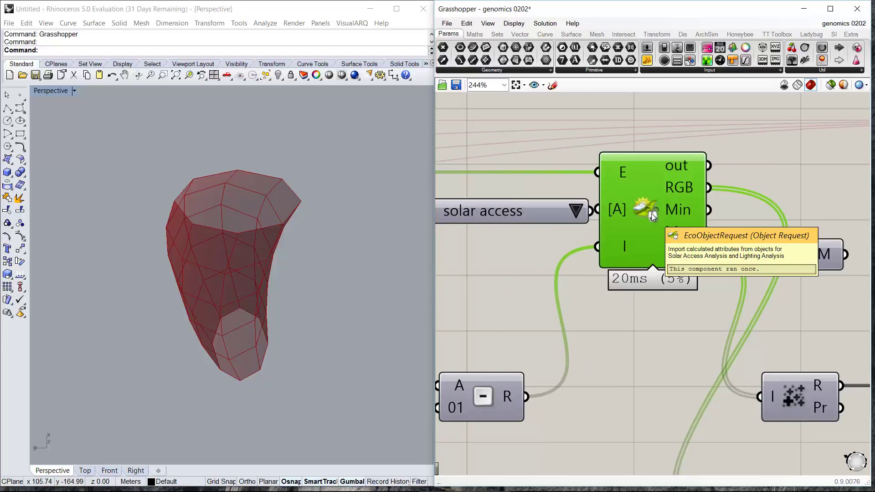
# Step: Turn on the preview of the final coloured mesh parameter at the end of the mesh join
pyautogui.moveTo(680, 344); pyautogui.dragTo(651, 248, button='right')
pyautogui.scroll(-3, 651, 247)
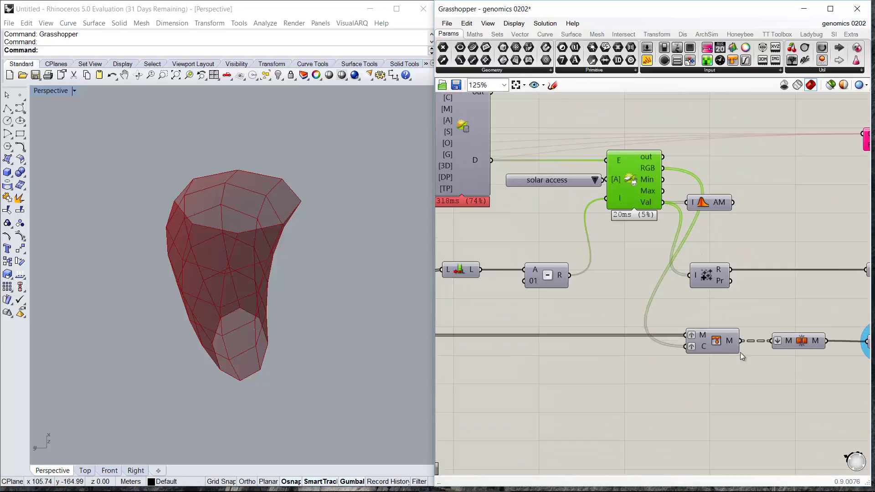
pyautogui.moveTo(720, 365); pyautogui.dragTo(560, 370, button='right')
pyautogui.scroll(3, 722, 354)
pyautogui.scroll(-1, 721, 355)
pyautogui.moveTo(497, 250); pyautogui.dragTo(673, 316, button='right')
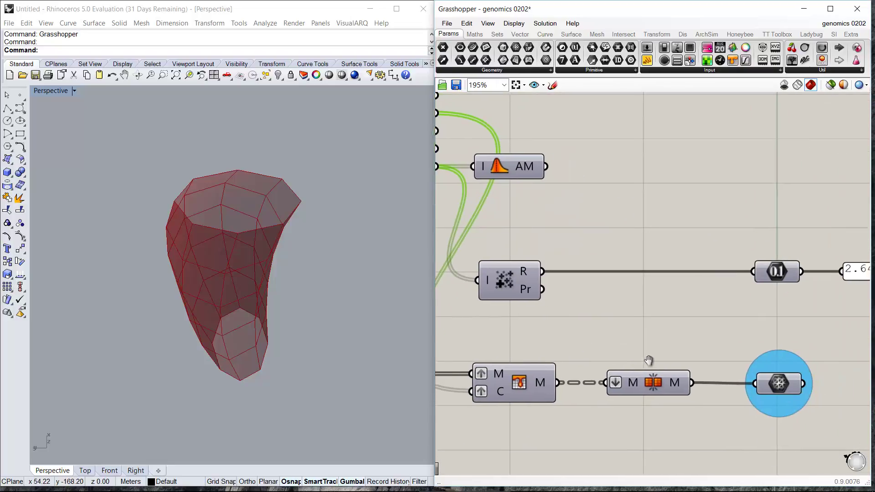
pyautogui.rightClick(713, 175)
pyautogui.click(722, 182)
pyautogui.scroll(-10, 726, 192)
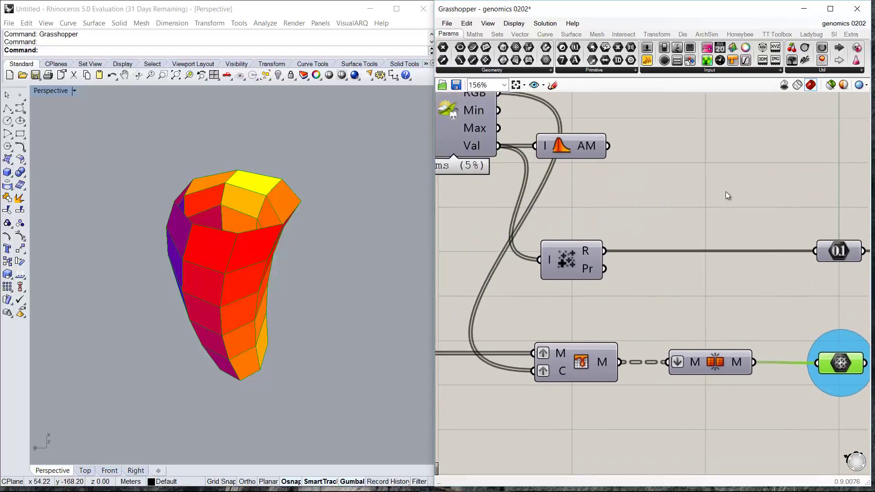
# Step: Turn off the preview of the components that precede the final coloured mesh parameter, leaving only the coloured mesh displayed
pyautogui.moveTo(684, 382); pyautogui.dragTo(545, 212)
pyautogui.rightClick(598, 193)
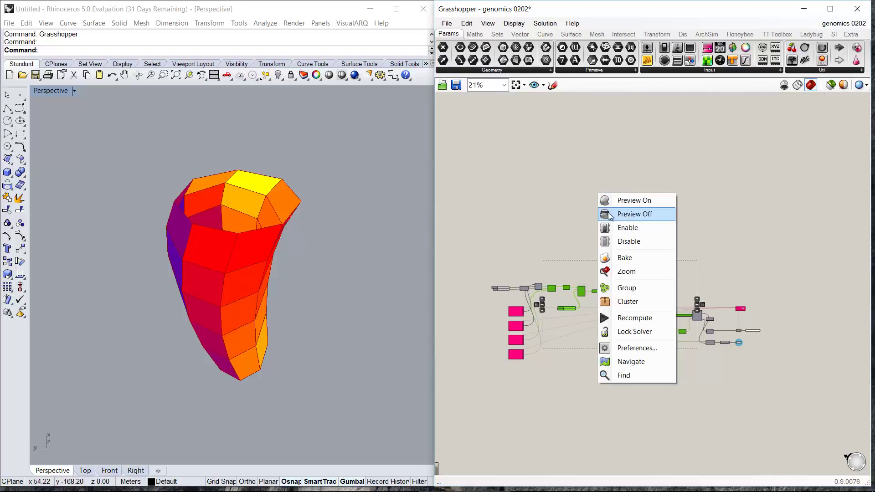
pyautogui.click(610, 214)
pyautogui.click(645, 328)
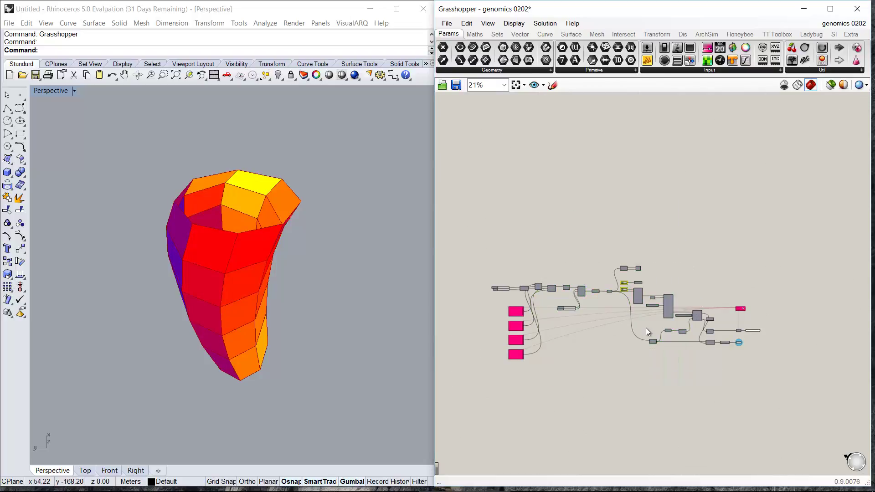
pyautogui.moveTo(292, 319); pyautogui.dragTo(219, 268, button='right')
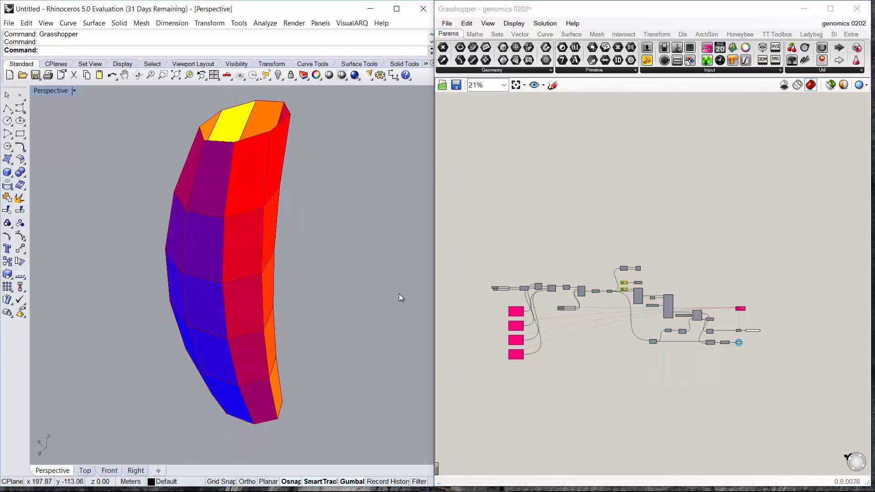
# Step: Switch to the Autodesk Ecotect Analysis window to view the model that was sent there
pyautogui.moveTo(616, 323); pyautogui.dragTo(626, 261, button='right')
pyautogui.moveTo(612, 484)
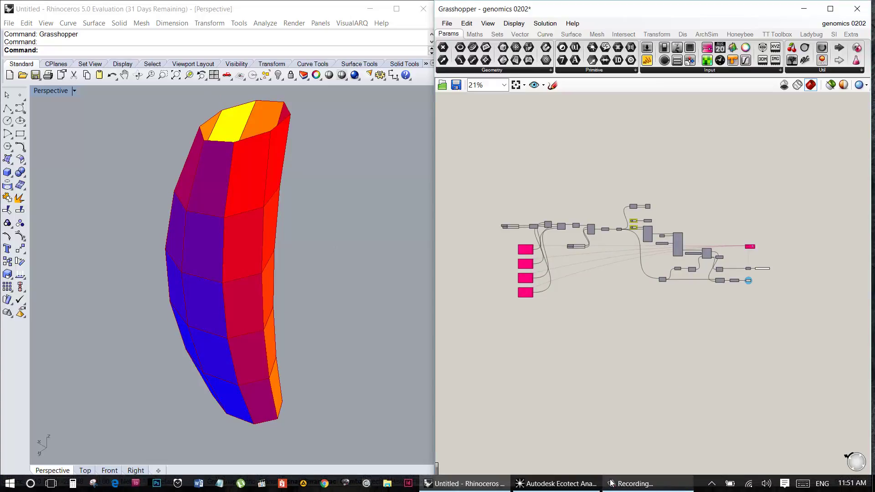
pyautogui.click(556, 483)
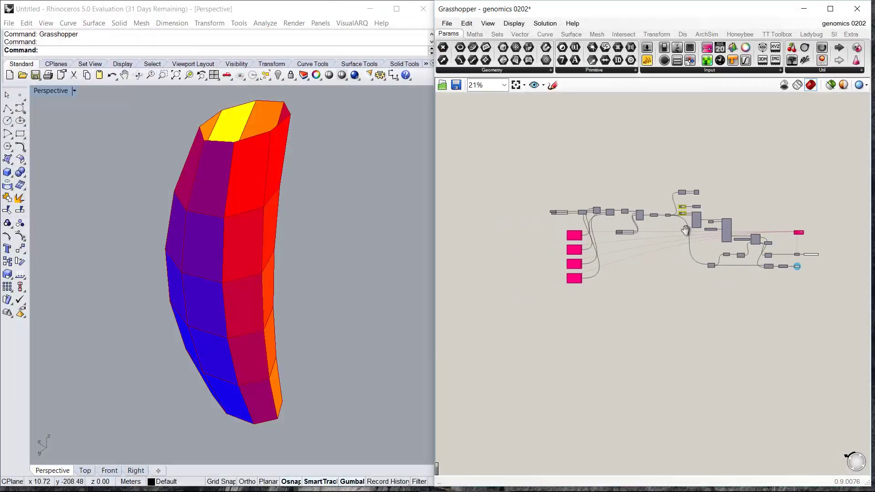
# Step: Examine the Ecotect toggles, the mesh export component and the TimePeriod input of the insolation component
pyautogui.scroll(8, 709, 203)
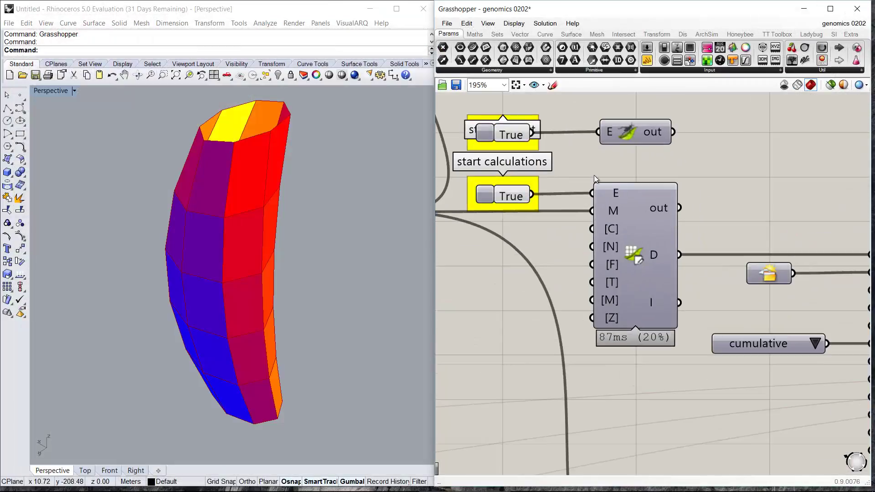
pyautogui.scroll(-5, 635, 332)
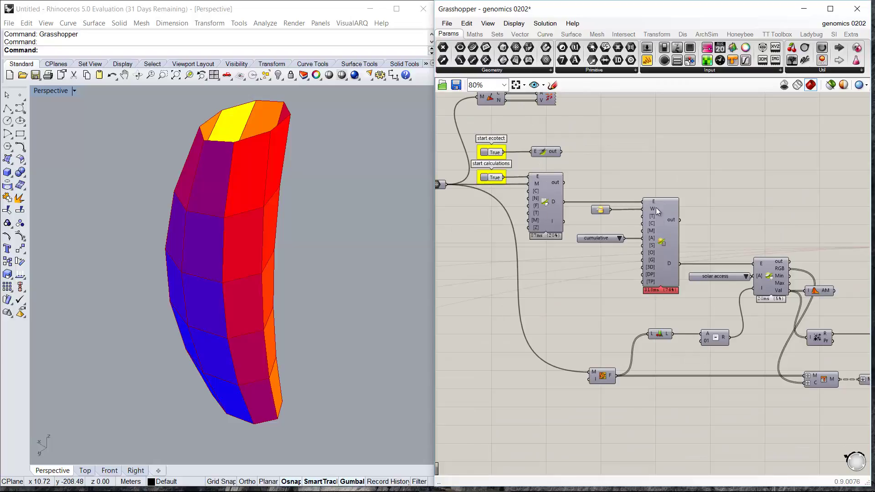
pyautogui.moveTo(676, 276); pyautogui.dragTo(691, 246, button='right')
pyautogui.scroll(5, 666, 209)
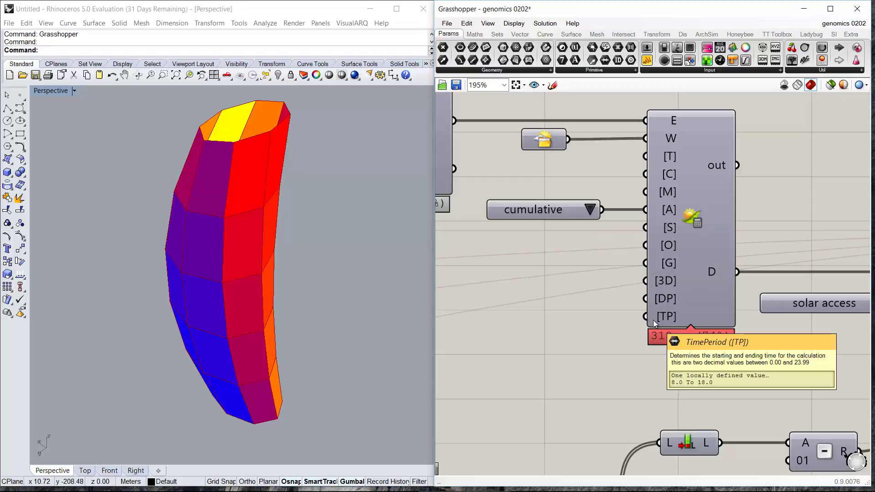
pyautogui.moveTo(547, 253); pyautogui.dragTo(590, 208, button='right')
pyautogui.scroll(-5, 590, 207)
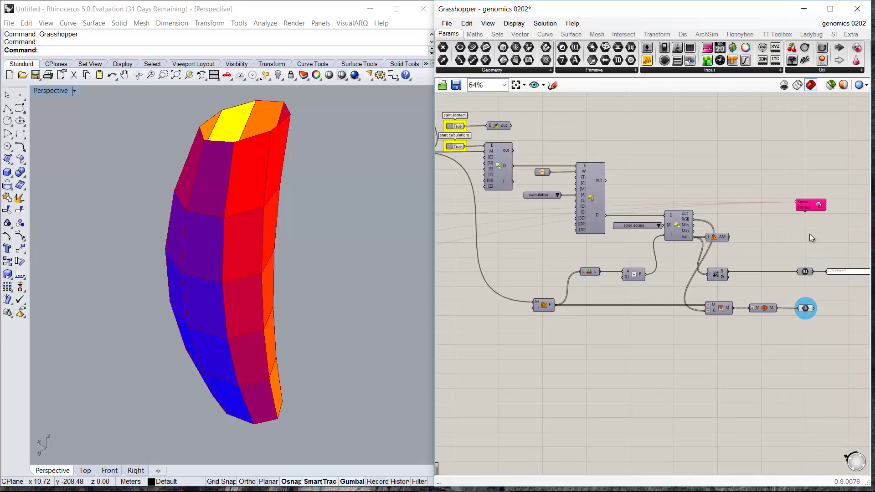
# Step: Select the Galapagos component and trace its genome links back to the four gene pools
pyautogui.scroll(5, 747, 231)
pyautogui.click(737, 180)
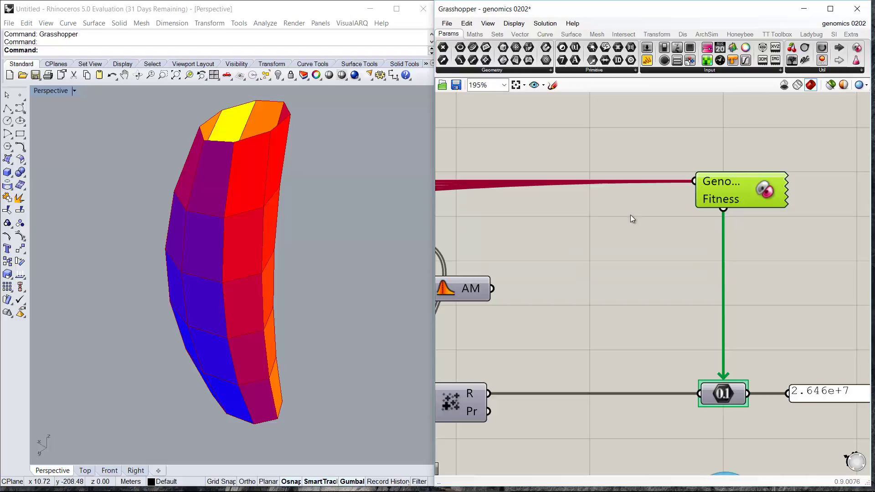
pyautogui.moveTo(631, 219); pyautogui.dragTo(824, 163, button='right')
pyautogui.scroll(-9, 824, 163)
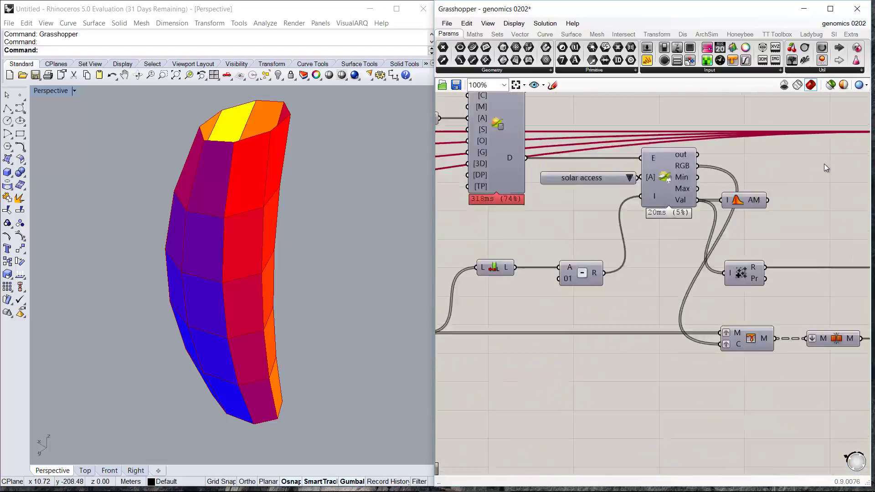
pyautogui.scroll(4, 566, 157)
pyautogui.scroll(1, 585, 185)
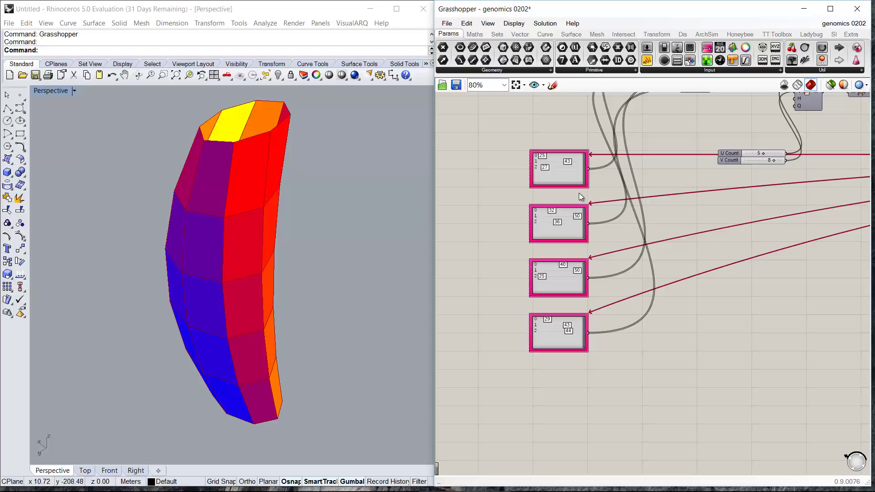
# Step: Read the per-cell Val output of the Ecotect object request component and check the number parameter linked to Galapagos fitness
pyautogui.moveTo(732, 201); pyautogui.dragTo(601, 222, button='right')
pyautogui.scroll(-5, 601, 222)
pyautogui.moveTo(728, 248); pyautogui.dragTo(597, 246, button='right')
pyautogui.scroll(5, 687, 204)
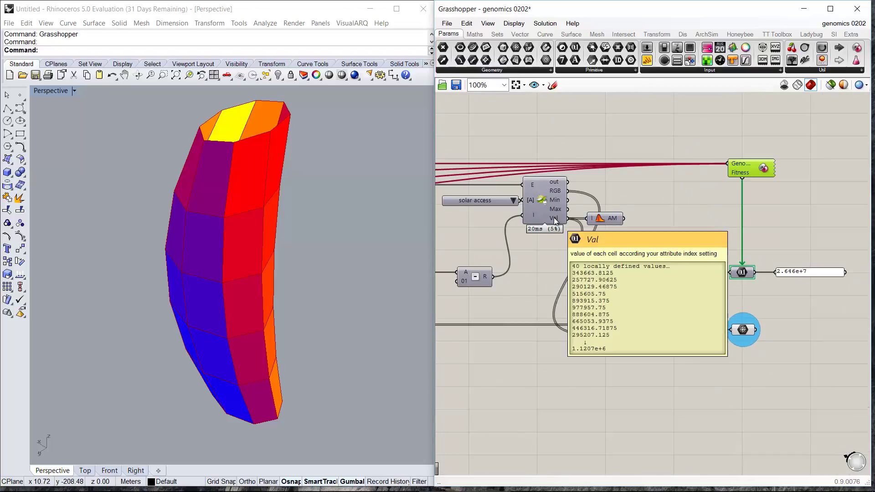
pyautogui.scroll(3, 704, 178)
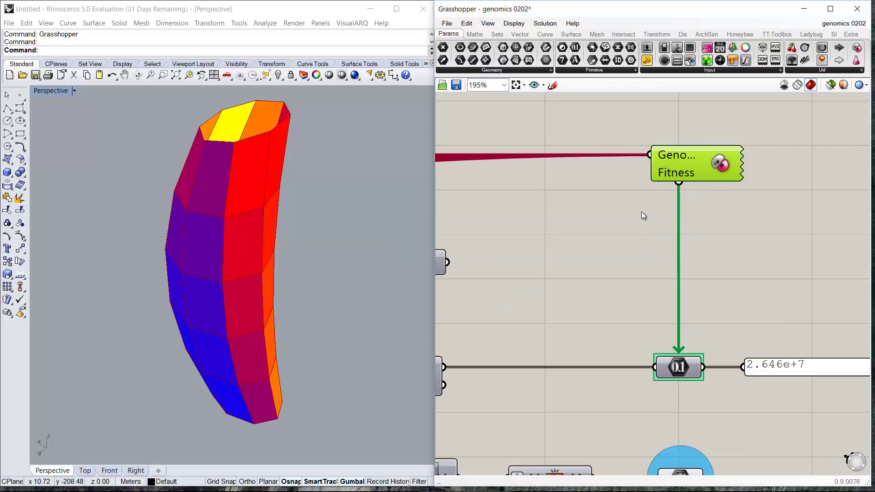
# Step: Open the Galapagos editor, review its Minimize fitness options and start the evolutionary solver
pyautogui.moveTo(279, 221); pyautogui.dragTo(219, 272, button='right')
pyautogui.doubleClick(692, 166)
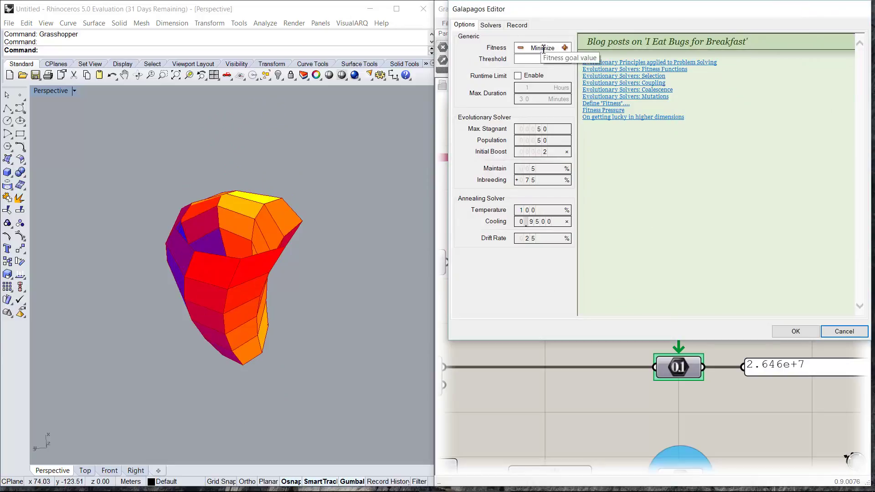
pyautogui.moveTo(593, 12); pyautogui.dragTo(451, 98)
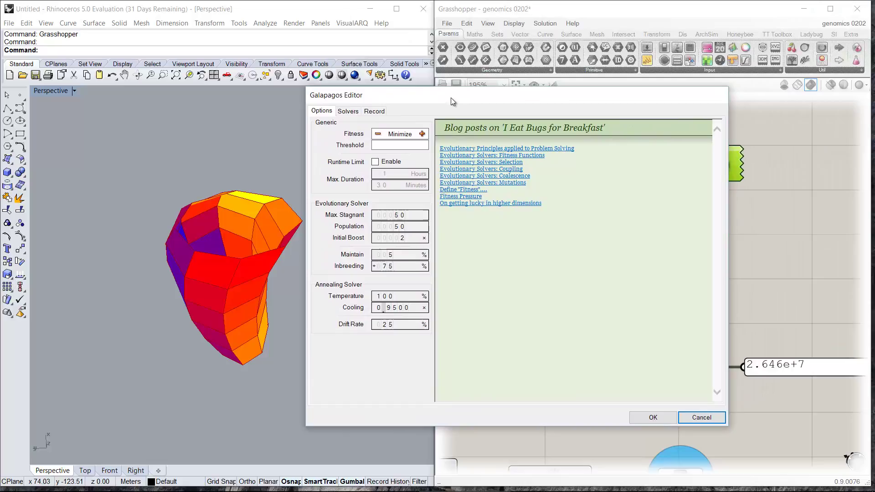
pyautogui.click(349, 111)
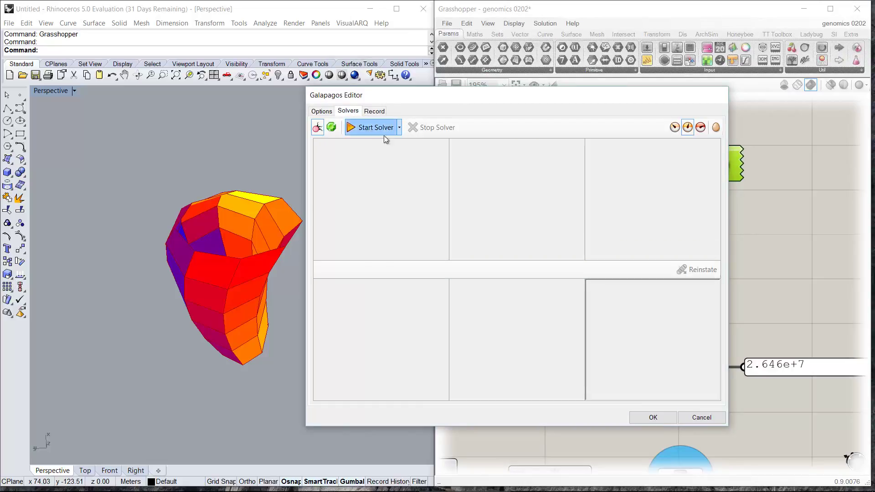
pyautogui.click(367, 127)
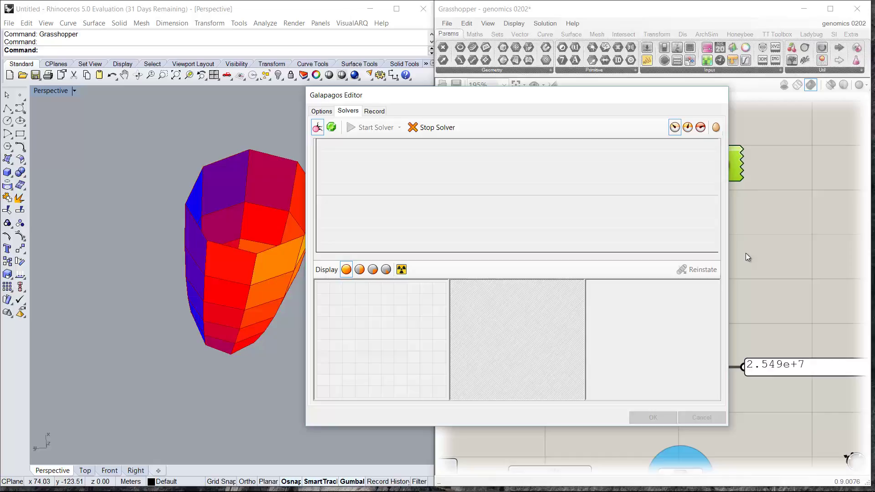
# Step: Move the Galapagos editor off the definition and examine the gene pool sliders while the solver runs
pyautogui.moveTo(619, 99); pyautogui.dragTo(358, 117)
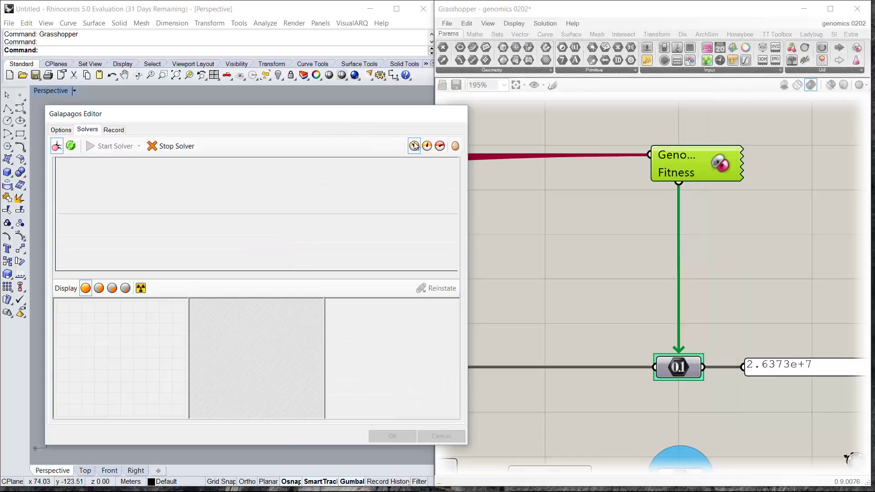
pyautogui.moveTo(718, 273); pyautogui.dragTo(477, 216, button='right')
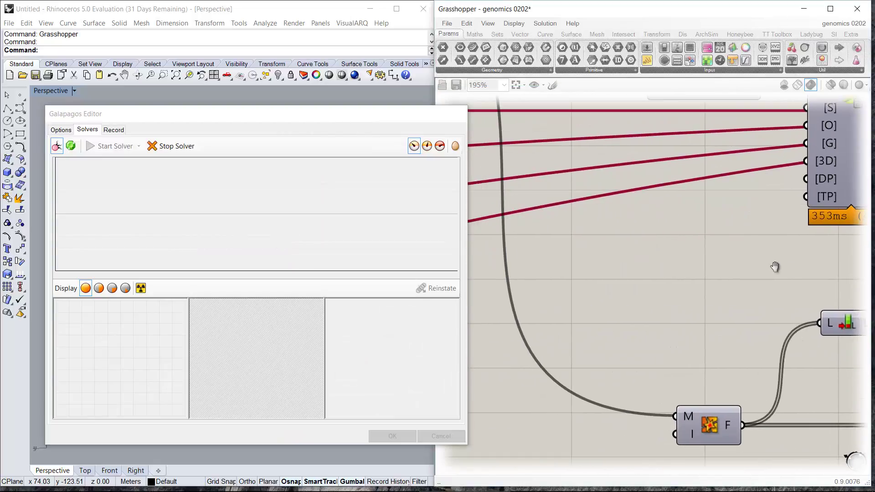
pyautogui.moveTo(775, 267); pyautogui.dragTo(873, 262, button='right')
pyautogui.moveTo(538, 235); pyautogui.dragTo(791, 253, button='right')
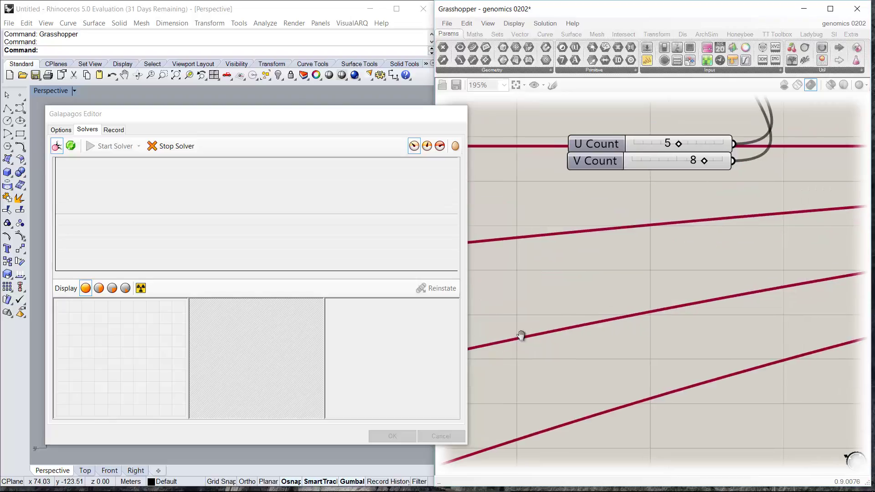
pyautogui.moveTo(521, 336); pyautogui.dragTo(874, 261, button='right')
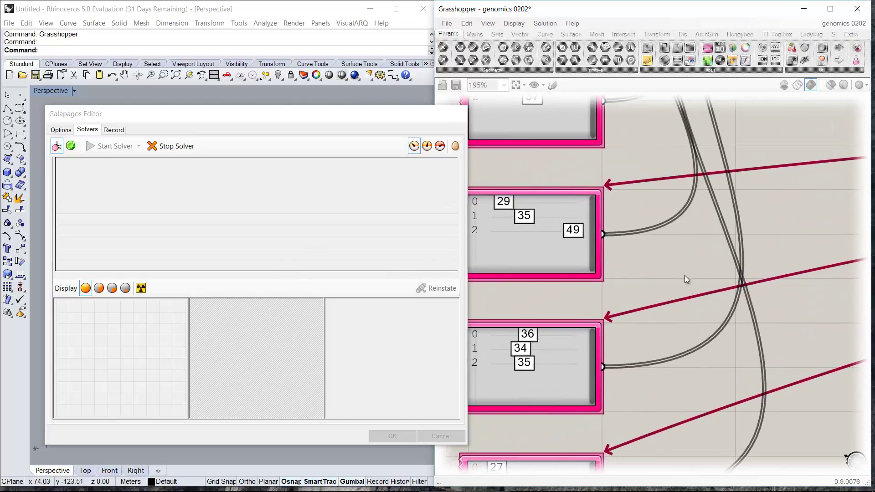
pyautogui.moveTo(672, 258); pyautogui.dragTo(765, 238, button='right')
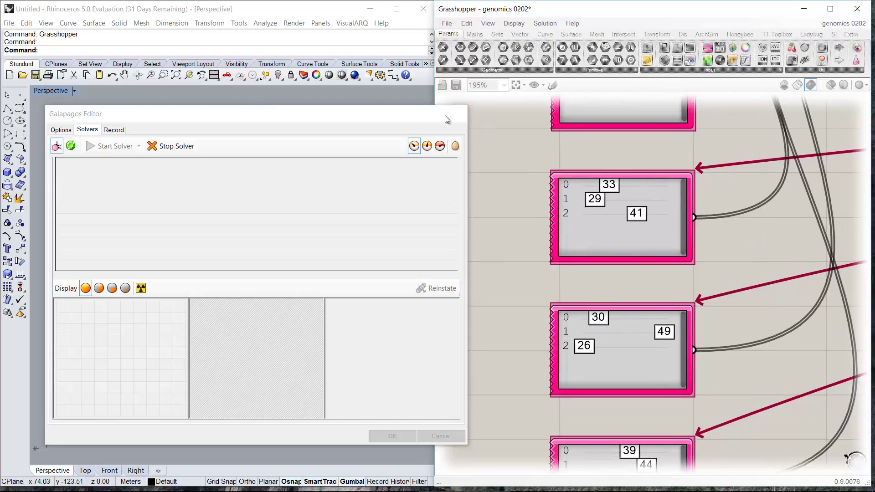
# Step: Move the Galapagos editor away from the model, stop the solver and accept the editor
pyautogui.moveTo(332, 119); pyautogui.dragTo(707, 96)
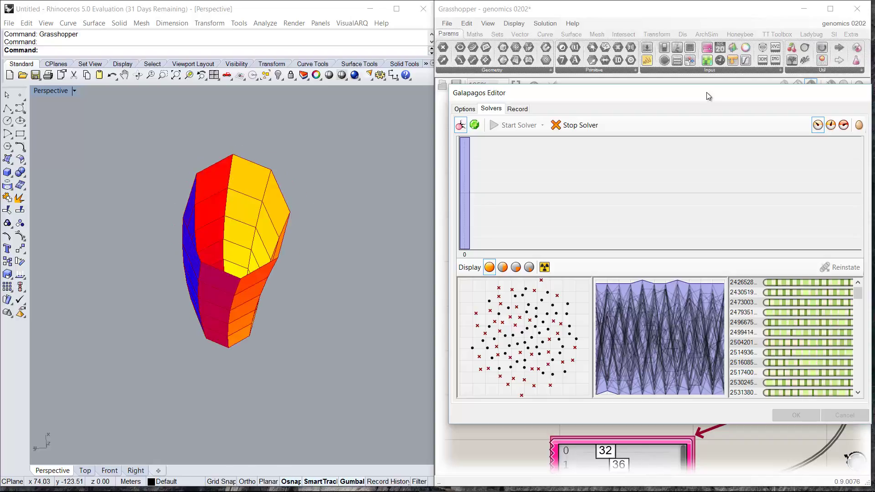
pyautogui.click(578, 127)
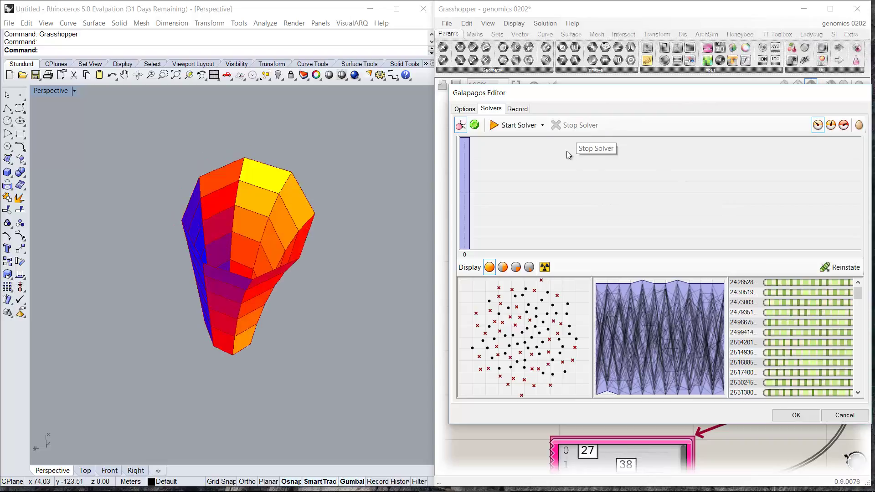
pyautogui.click(801, 421)
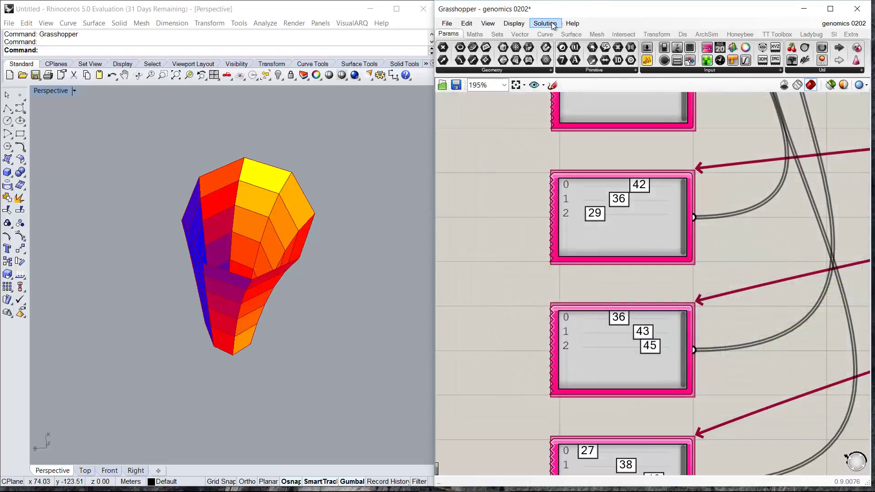
# Step: Restore the saved solution state min 01 and view the resulting model from another side
pyautogui.click(552, 25)
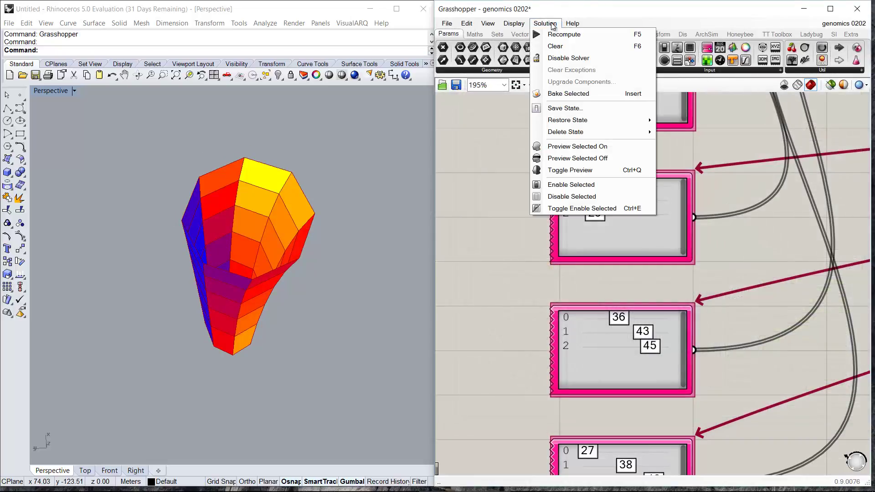
pyautogui.moveTo(601, 122)
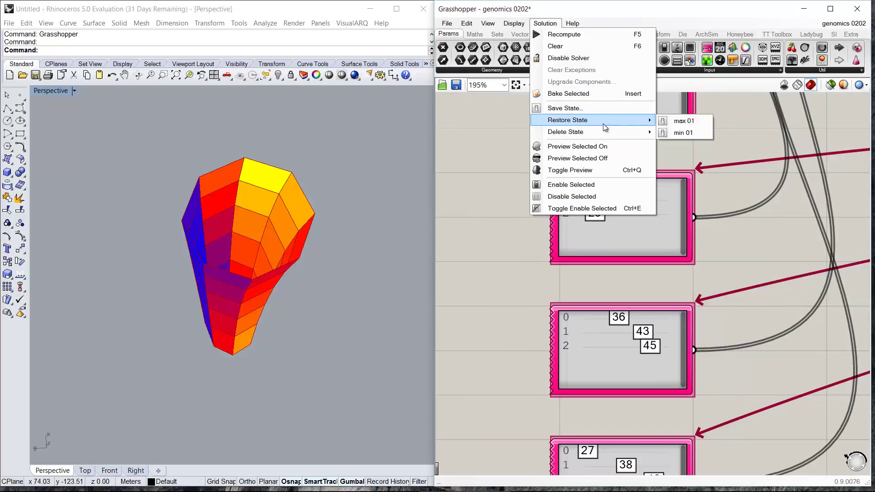
pyautogui.click(686, 130)
pyautogui.moveTo(235, 352); pyautogui.dragTo(308, 230, button='right')
# Step: Bake the final coloured mesh parameter of the min 01 state into the Rhino model
pyautogui.moveTo(703, 263); pyautogui.dragTo(584, 275, button='right')
pyautogui.scroll(-5, 584, 275)
pyautogui.scroll(-3, 583, 275)
pyautogui.scroll(8, 784, 276)
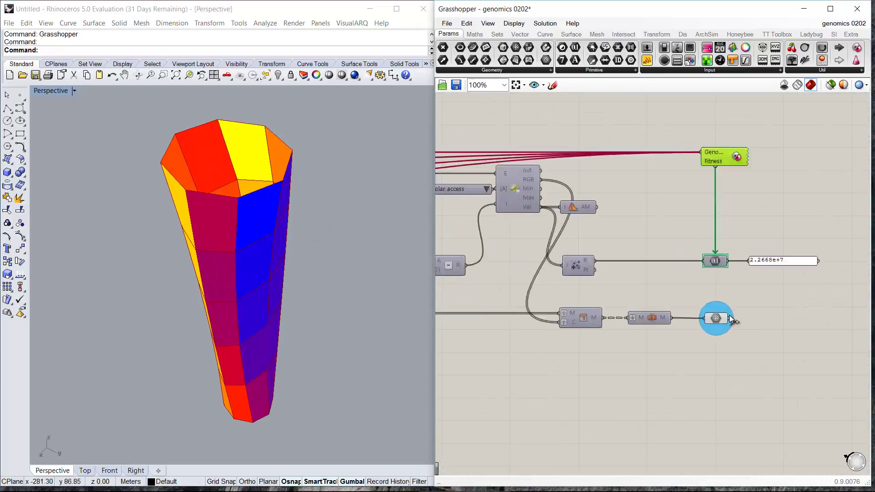
pyautogui.rightClick(784, 276)
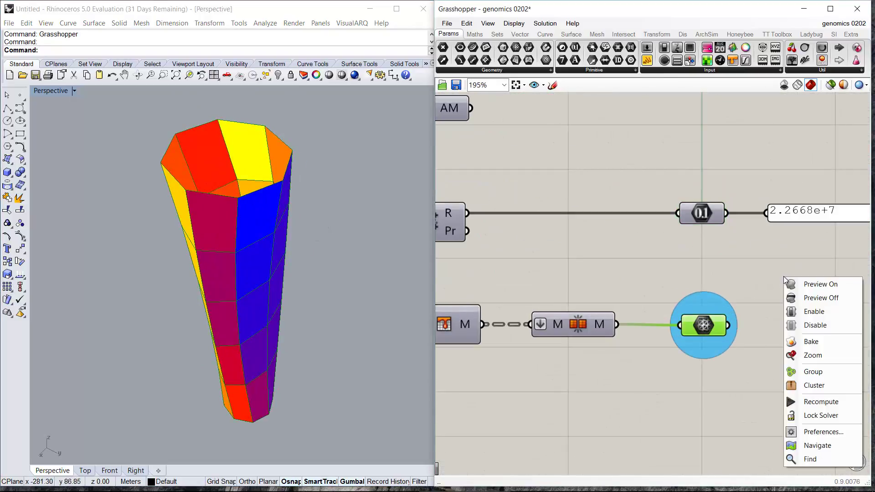
pyautogui.click(812, 342)
# Step: Try the opposite of the Minimize fitness goal in the Galapagos editor and discard the change
pyautogui.moveTo(538, 222); pyautogui.dragTo(633, 297, button='right')
pyautogui.scroll(-8, 633, 297)
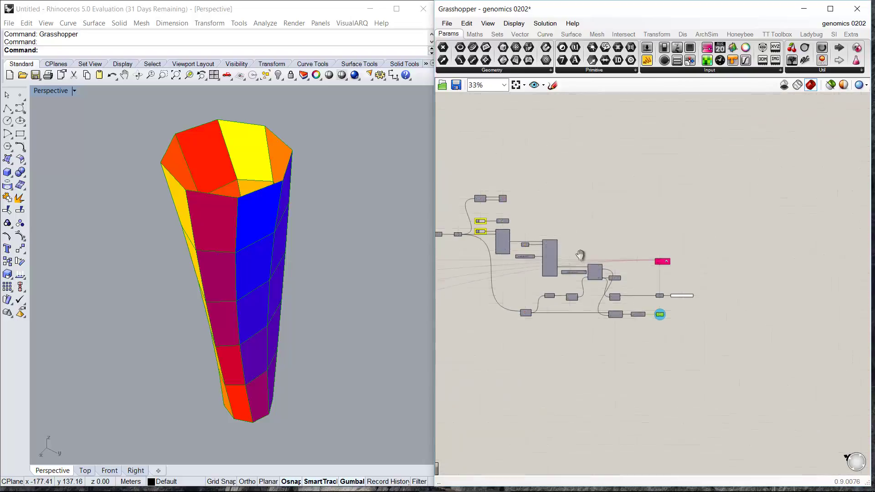
pyautogui.moveTo(580, 256); pyautogui.dragTo(630, 230, button='right')
pyautogui.scroll(5, 715, 239)
pyautogui.scroll(2, 716, 239)
pyautogui.doubleClick(702, 230)
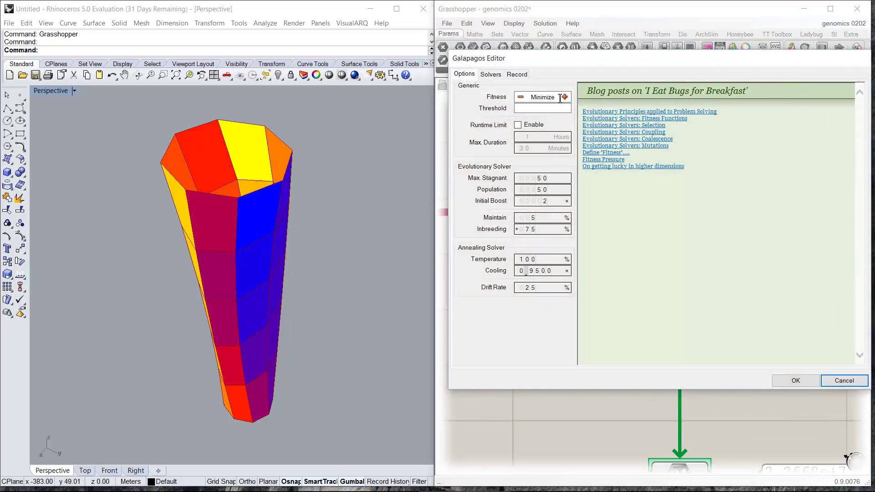
pyautogui.click(565, 97)
pyautogui.click(845, 381)
# Step: Restore the saved solution state max 01
pyautogui.click(539, 25)
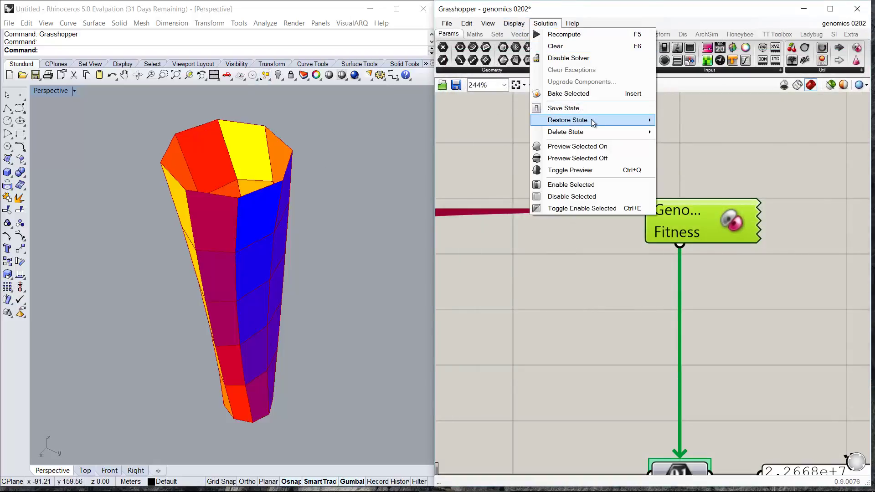
pyautogui.moveTo(570, 120)
pyautogui.click(687, 122)
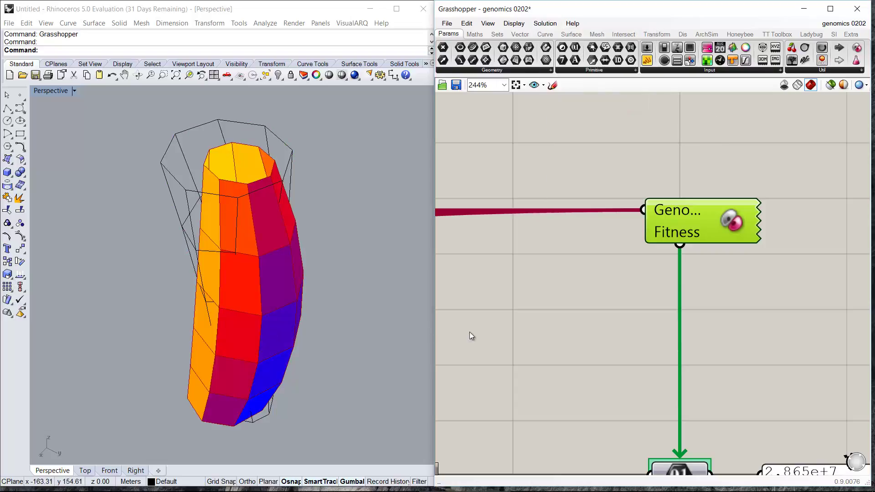
# Step: Bake the final coloured mesh parameter of the max 01 state into the Rhino model
pyautogui.moveTo(616, 317); pyautogui.dragTo(675, 274, button='right')
pyautogui.scroll(-4, 675, 274)
pyautogui.scroll(3, 695, 403)
pyautogui.click(703, 384)
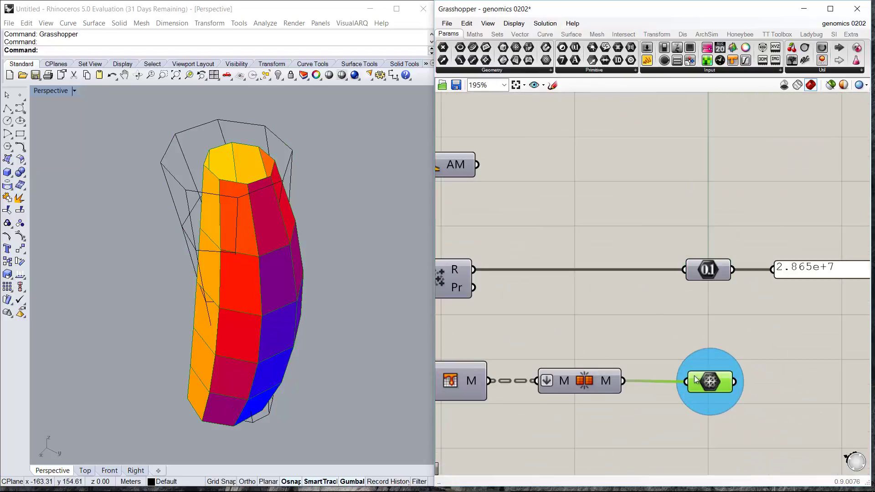
pyautogui.rightClick(636, 158)
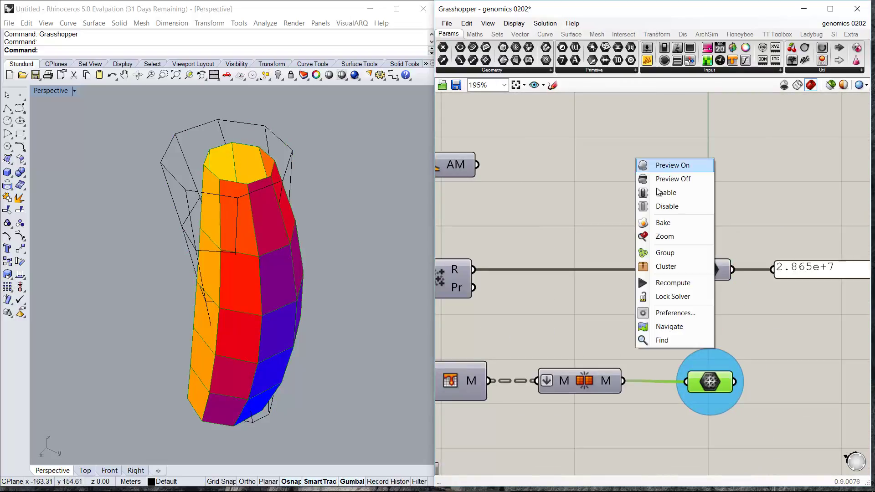
pyautogui.click(684, 223)
# Step: Display the Perspective viewport in Shaded mode and turn off the preview of all Grasshopper components
pyautogui.click(74, 90)
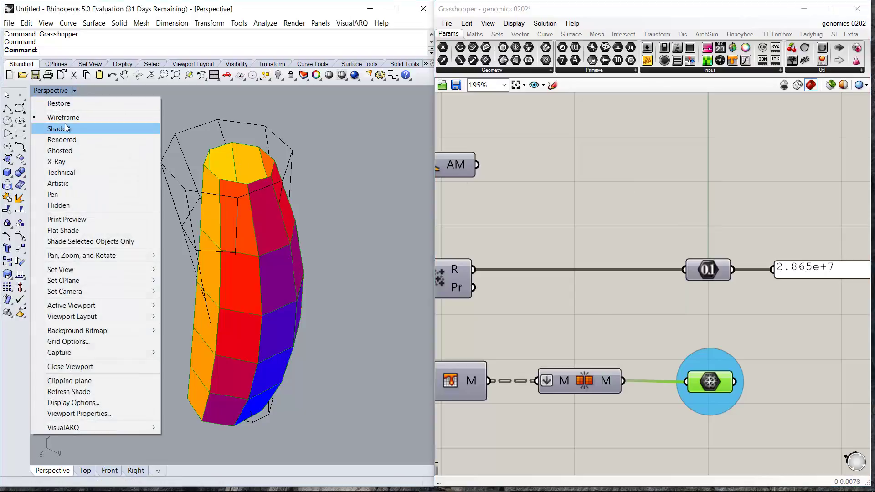
pyautogui.click(67, 129)
pyautogui.click(725, 201)
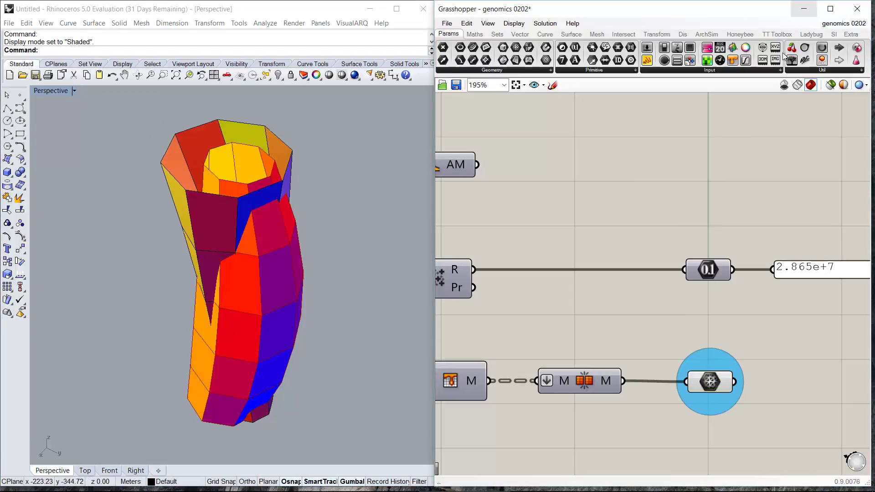
pyautogui.hotkey('ctrl', 'a')
pyautogui.middleClick(723, 196)
pyautogui.click(752, 167)
pyautogui.click(758, 158)
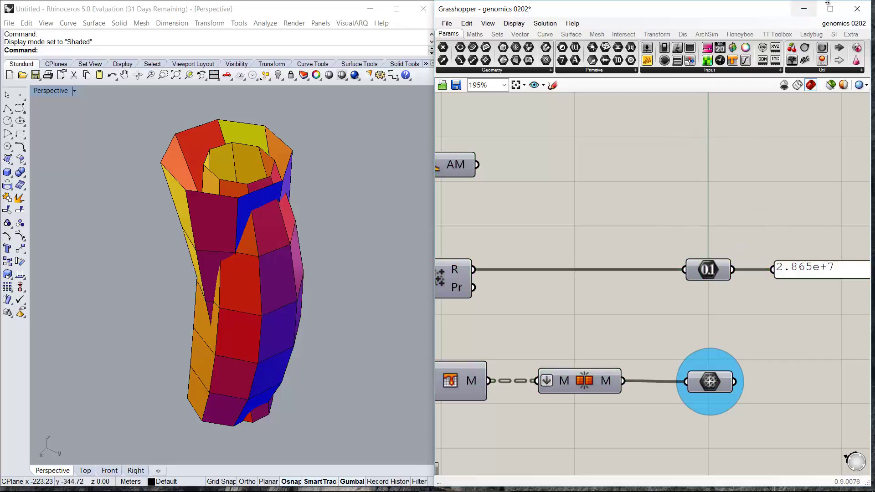
# Step: Minimise Grasshopper, maximise Rhino, and move the baked max 01 mesh sideways clear of the min 01 mesh
pyautogui.click(809, 9)
pyautogui.click(398, 8)
pyautogui.moveTo(382, 349); pyautogui.dragTo(332, 354, button='right')
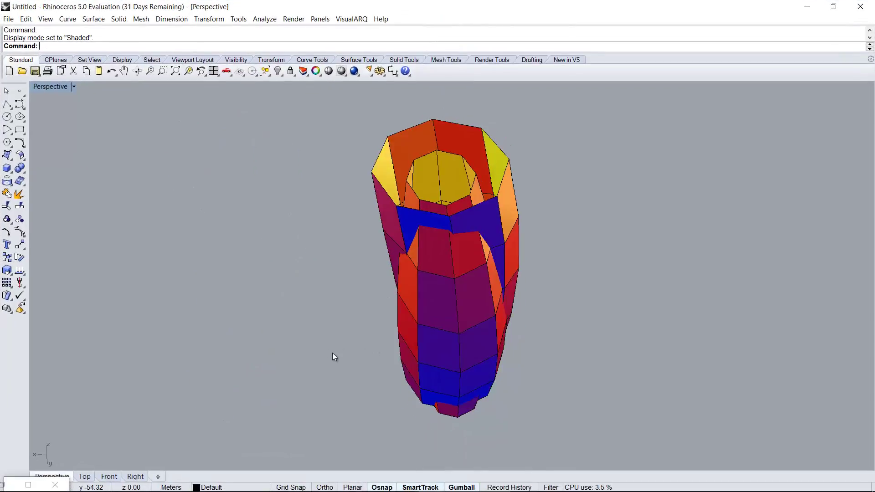
pyautogui.scroll(-2, 333, 354)
pyautogui.click(427, 378)
pyautogui.moveTo(424, 314); pyautogui.dragTo(600, 318)
pyautogui.click(501, 419)
# Step: Compare the shapes and radiation colours of the baked min 01 and max 01 meshes from all sides
pyautogui.moveTo(501, 420); pyautogui.dragTo(361, 285, button='right')
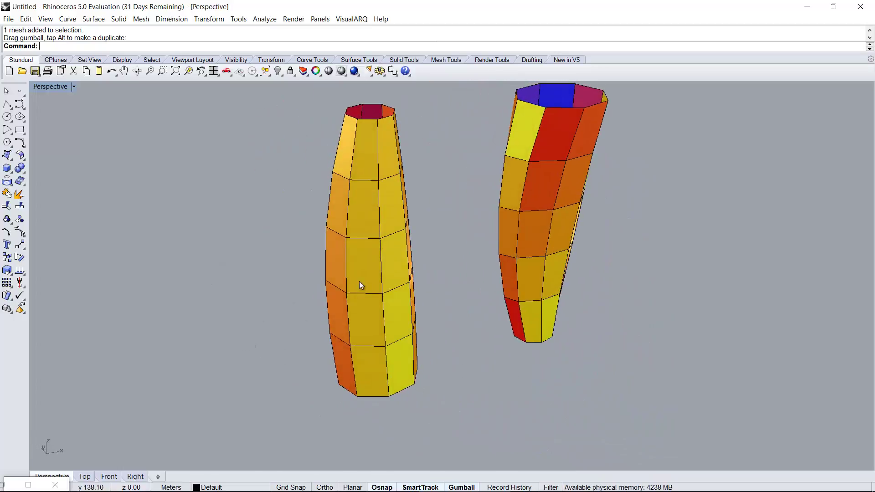
pyautogui.click(380, 110)
pyautogui.moveTo(401, 157)
pyautogui.mouseDown(button='right')
pyautogui.moveTo(295, 187)
pyautogui.moveTo(231, 178)
pyautogui.moveTo(375, 179)
pyautogui.moveTo(408, 163)
pyautogui.mouseUp(button='right')
pyautogui.click(436, 153)
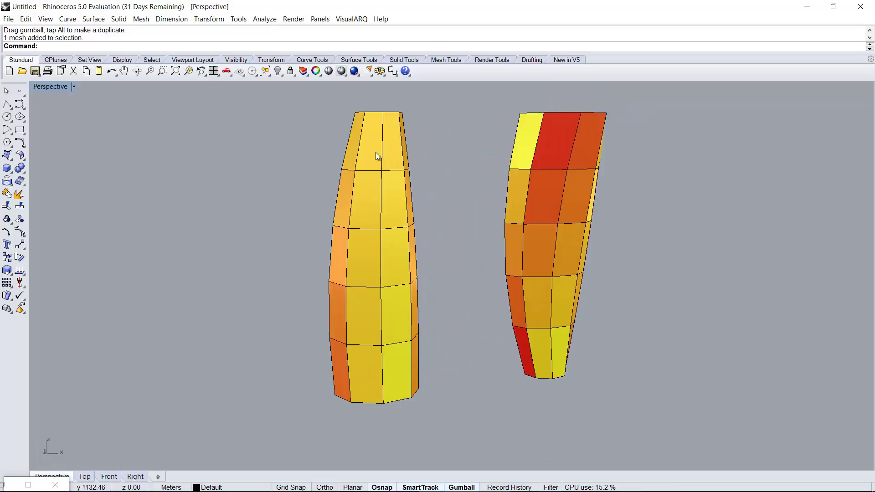
pyautogui.moveTo(434, 257)
pyautogui.mouseDown(button='right')
pyautogui.moveTo(391, 287)
pyautogui.moveTo(289, 267)
pyautogui.moveTo(217, 240)
pyautogui.moveTo(259, 251)
pyautogui.moveTo(292, 219)
pyautogui.mouseUp(button='right')
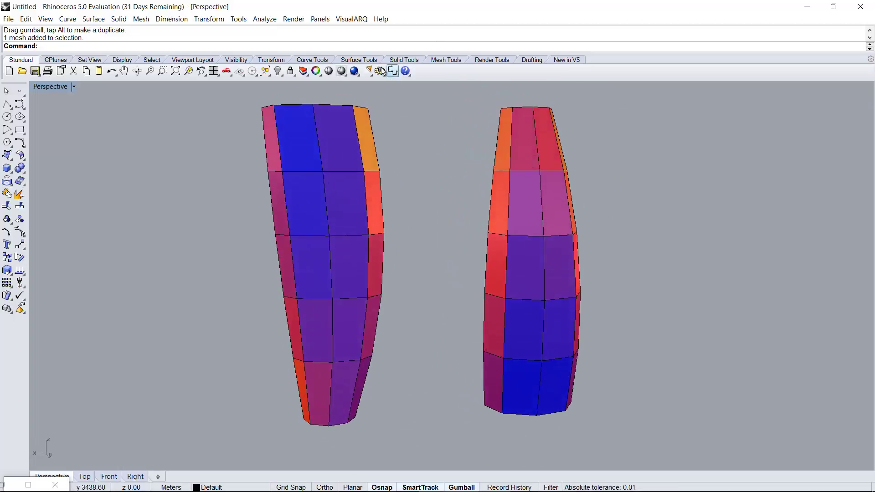
pyautogui.moveTo(235, 292)
pyautogui.mouseDown(button='right')
pyautogui.moveTo(505, 309)
pyautogui.moveTo(473, 308)
pyautogui.mouseUp(button='right')
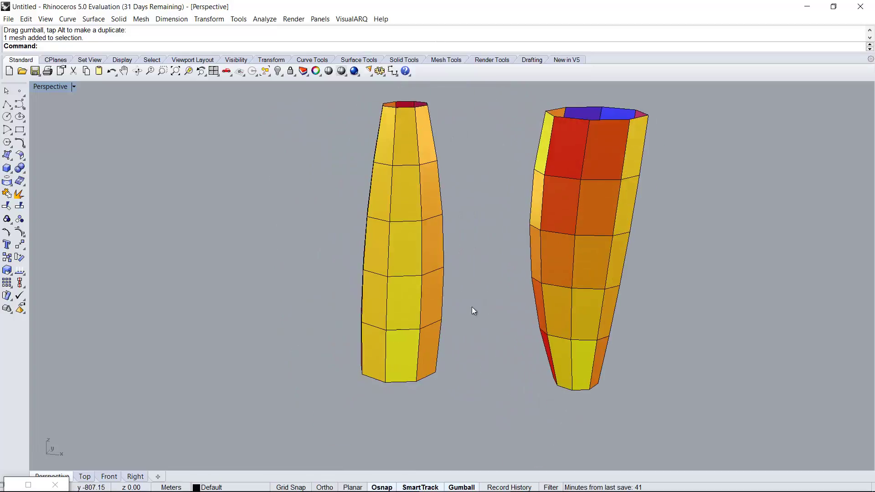
pyautogui.moveTo(441, 236)
pyautogui.mouseDown(button='right')
pyautogui.moveTo(406, 273)
pyautogui.moveTo(410, 261)
pyautogui.mouseUp(button='right')
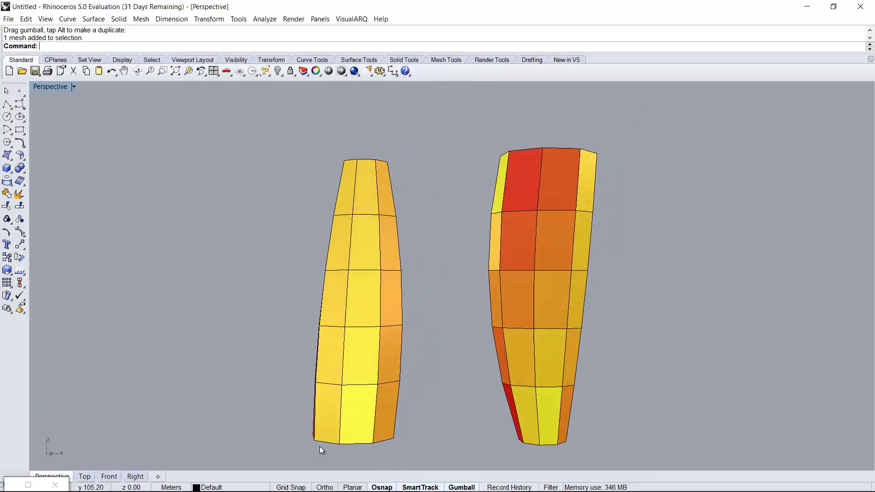
pyautogui.moveTo(372, 346)
pyautogui.mouseDown(button='right')
pyautogui.moveTo(341, 327)
pyautogui.moveTo(337, 334)
pyautogui.moveTo(357, 335)
pyautogui.mouseUp(button='right')
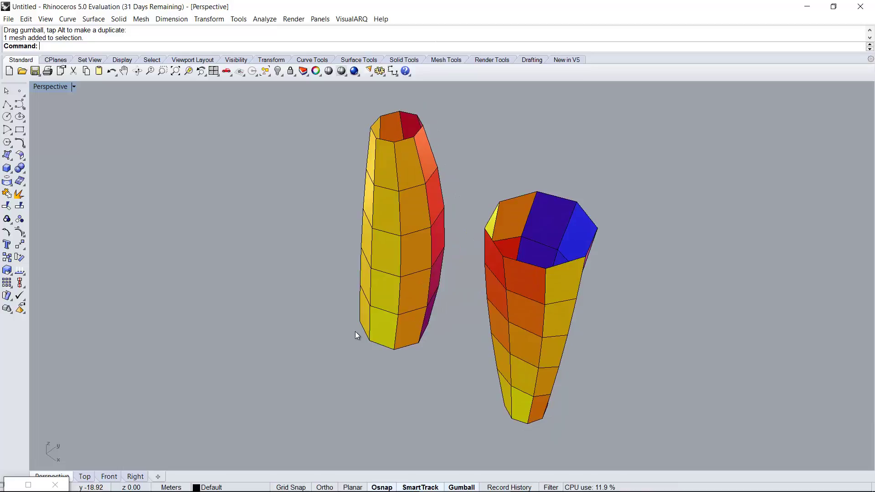
pyautogui.click(414, 312)
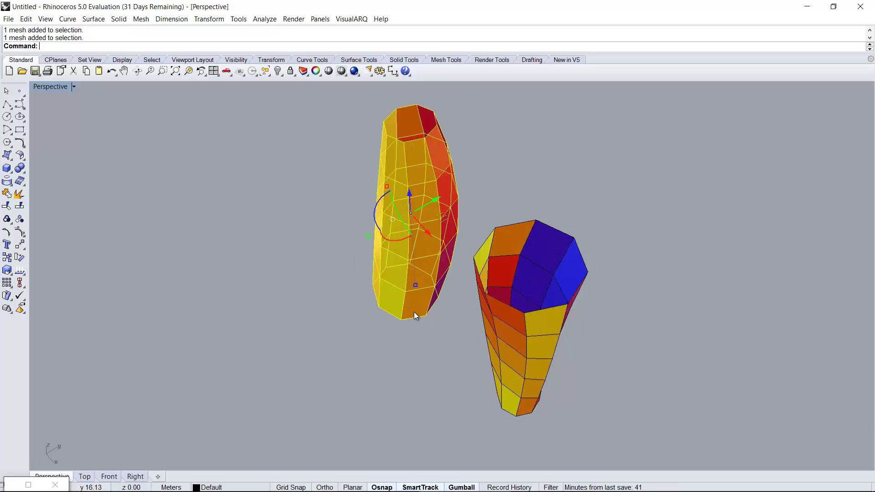
pyautogui.moveTo(384, 318); pyautogui.dragTo(428, 336, button='right')
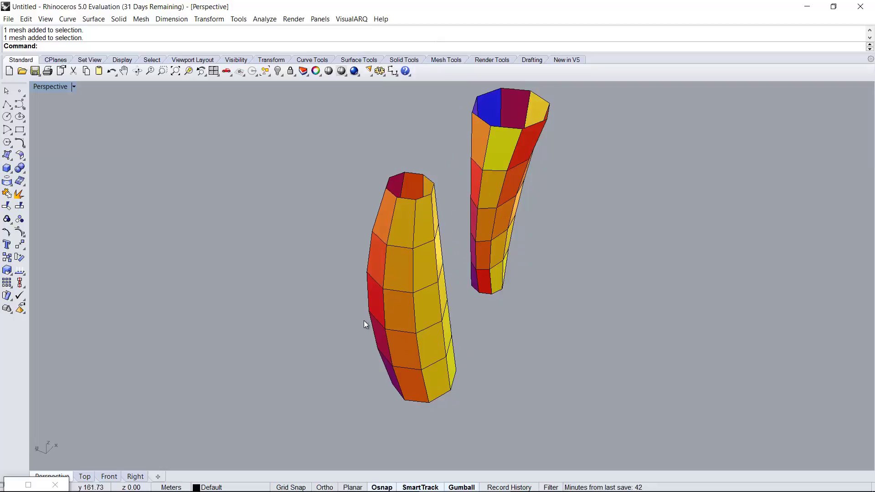
pyautogui.moveTo(362, 329); pyautogui.dragTo(551, 368, button='right')
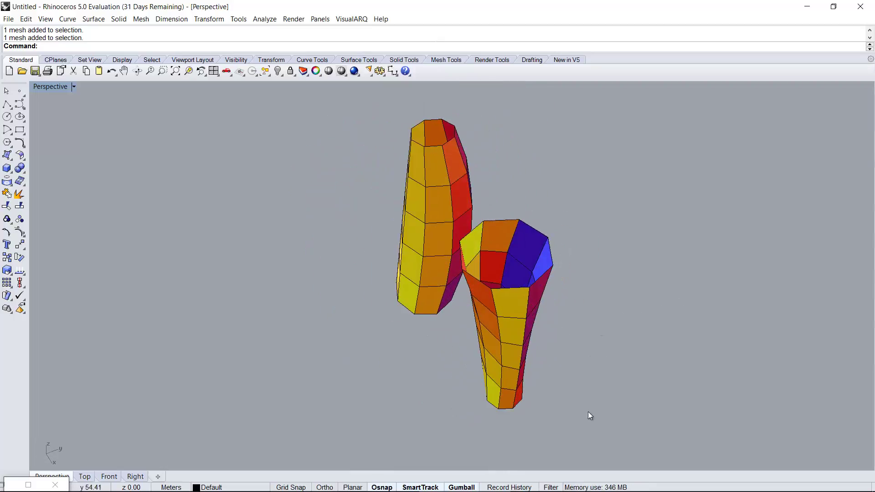
pyautogui.moveTo(505, 314)
pyautogui.mouseDown(button='right')
pyautogui.moveTo(332, 260)
pyautogui.moveTo(442, 279)
pyautogui.moveTo(549, 272)
pyautogui.moveTo(545, 303)
pyautogui.moveTo(501, 303)
pyautogui.moveTo(519, 307)
pyautogui.moveTo(553, 281)
pyautogui.moveTo(515, 304)
pyautogui.mouseUp(button='right')
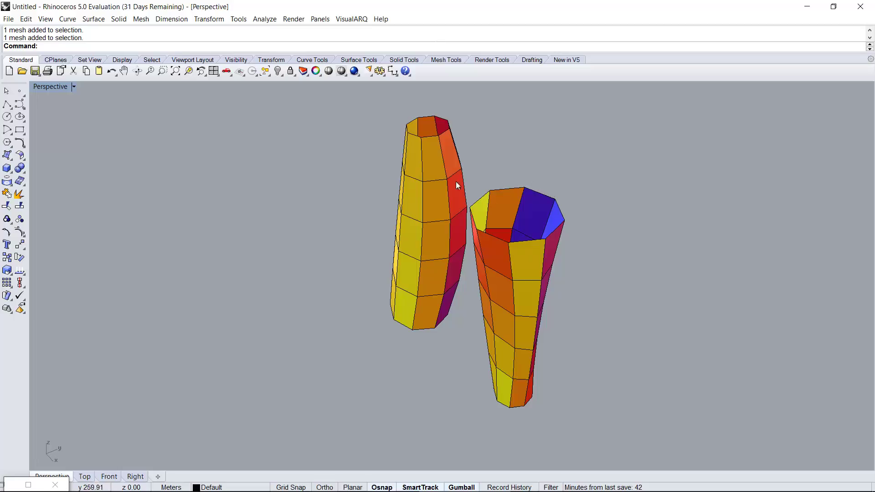
pyautogui.moveTo(500, 376); pyautogui.dragTo(382, 163, button='right')
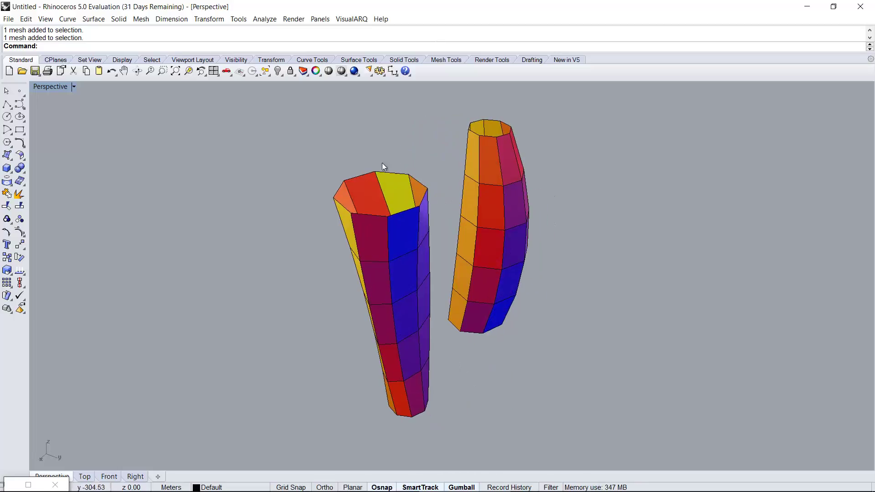
pyautogui.moveTo(377, 280); pyautogui.dragTo(586, 168, button='right')
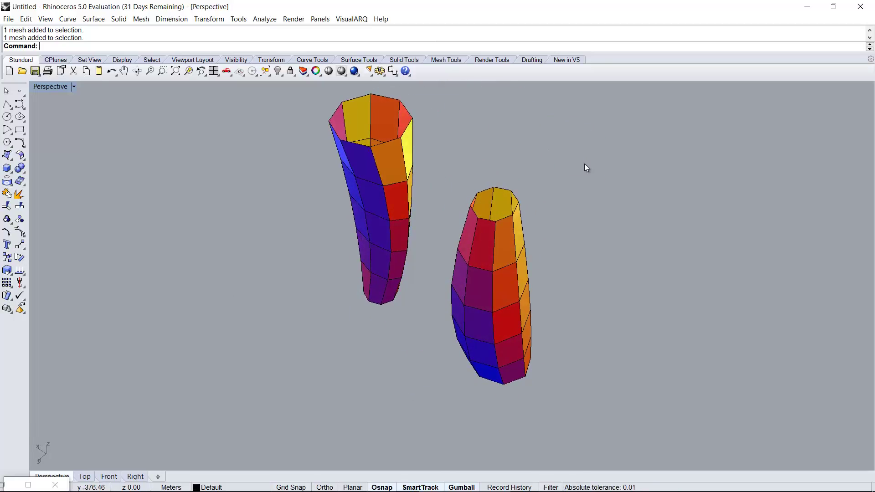